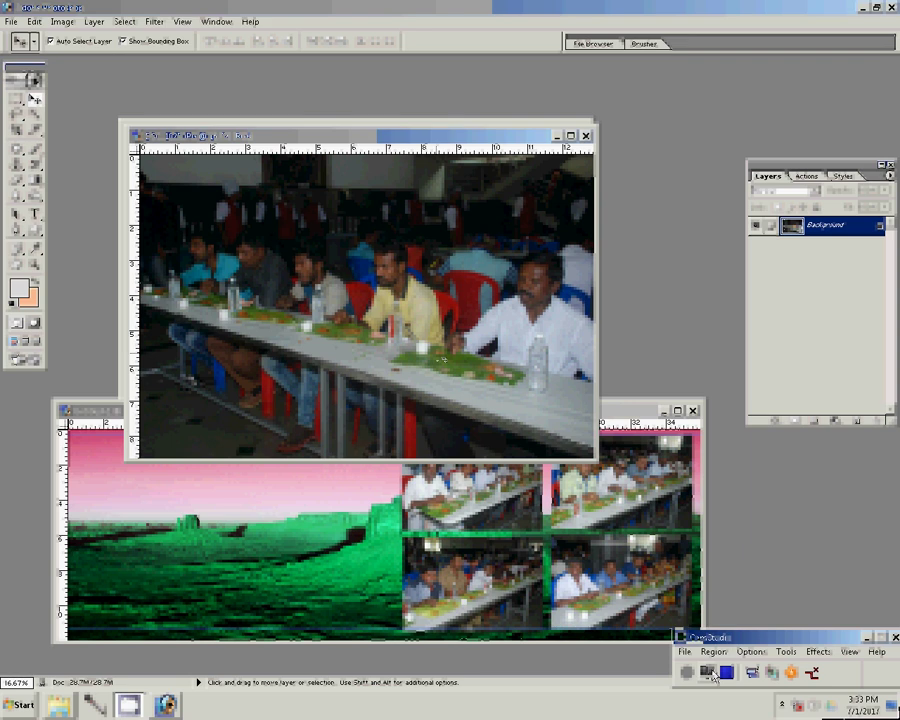
Resize a dinner photo to 8 inches wide and close the already-used photo without saving.
key(ctrl+alt+i)
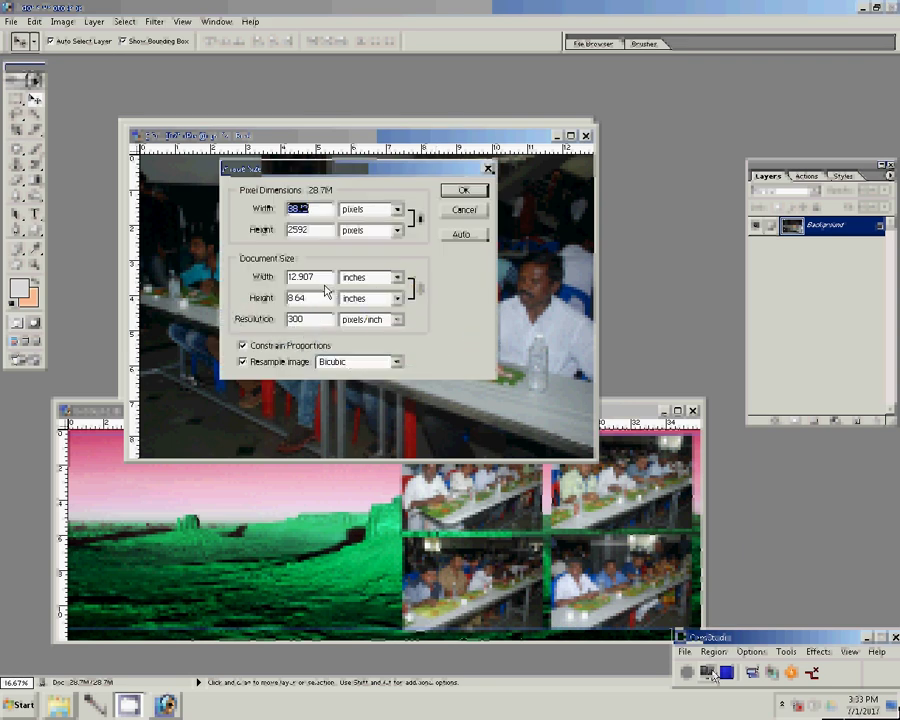
key(Tab)
key(Tab)
text(8)
key(Return)
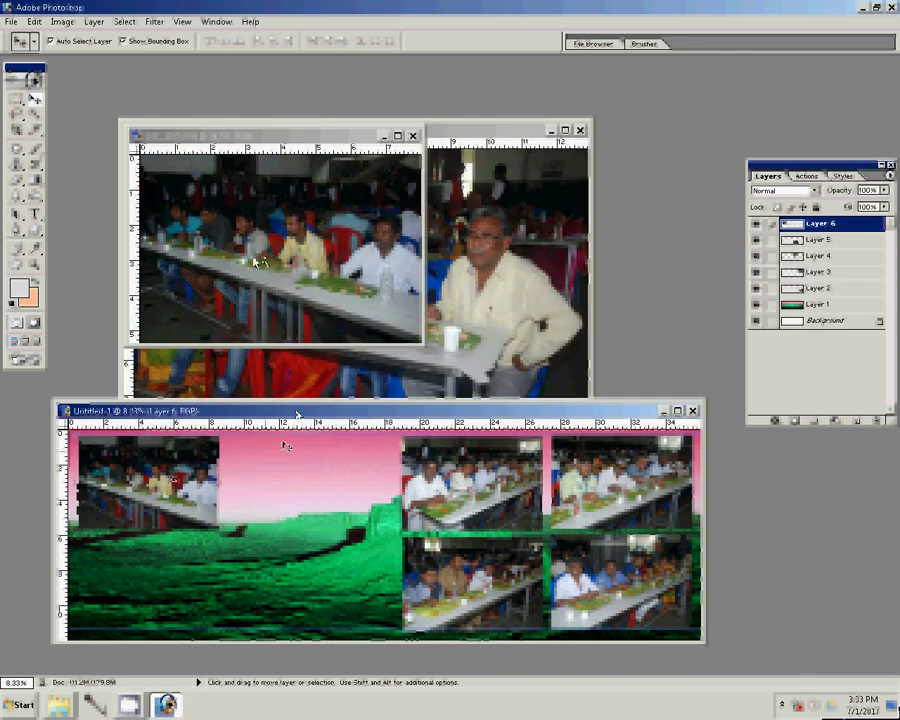
key(ctrl+plus)
key(ctrl+w)
key(n)
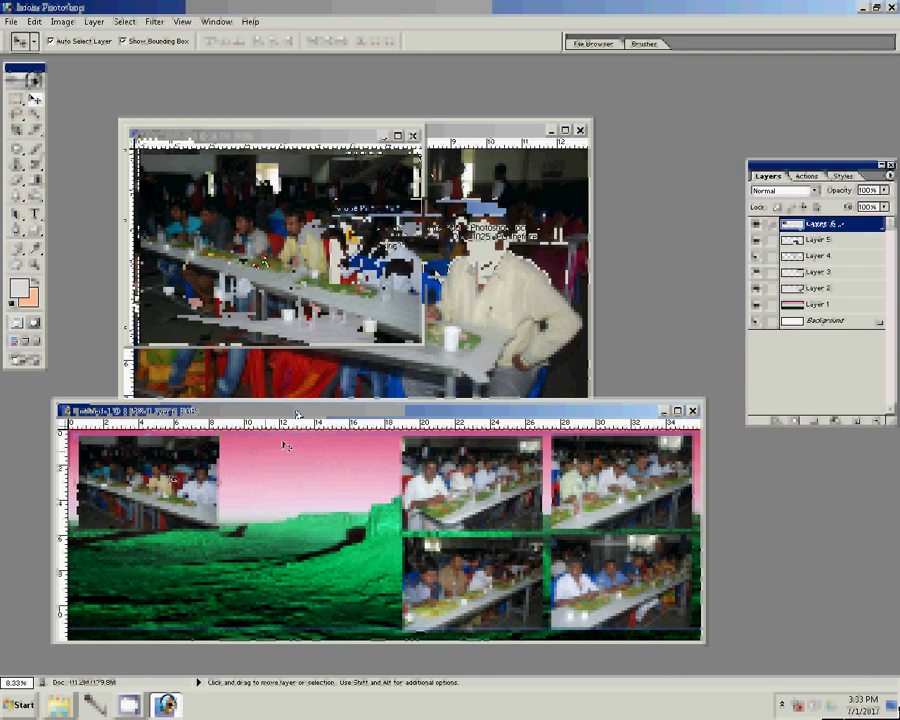
Resize the next dinner photo to 8 inches wide, then close the remaining photo without saving.
key(ctrl+alt+i)
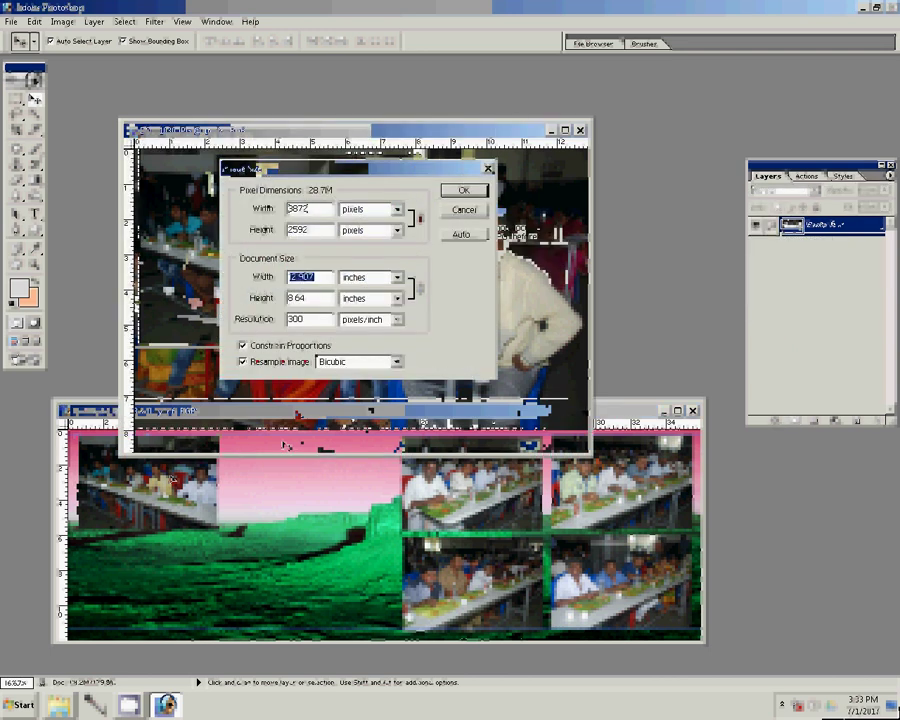
text(8)
key(Return)
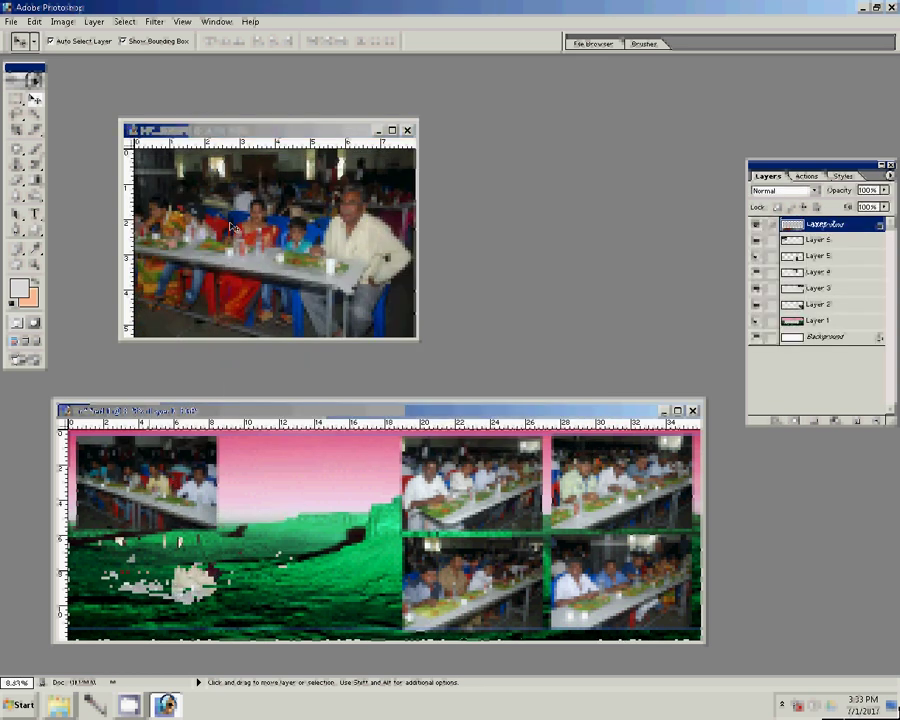
click(340, 129)
click(407, 130)
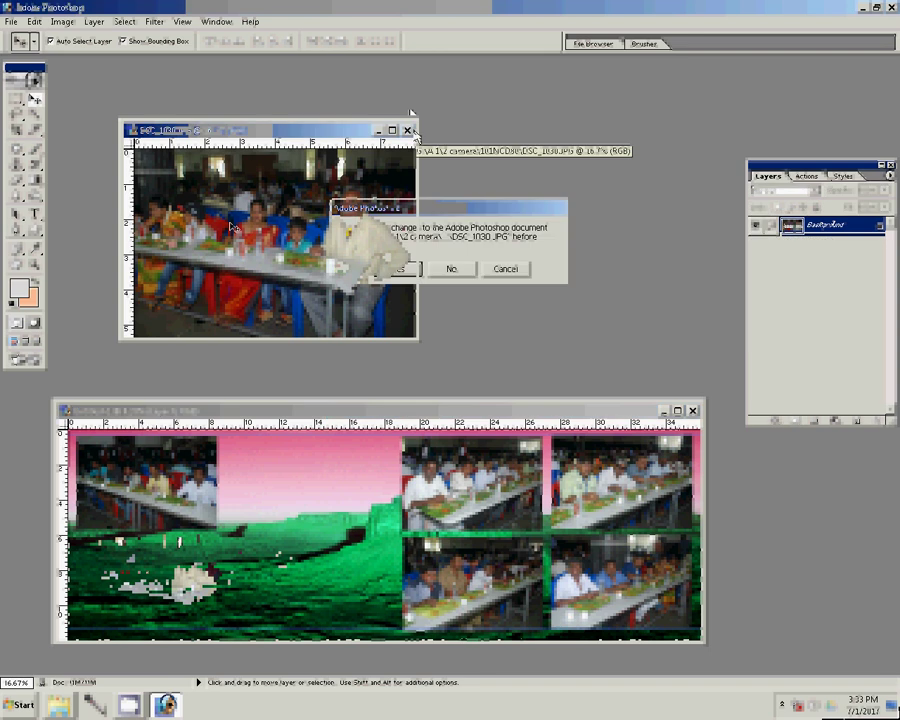
click(451, 269)
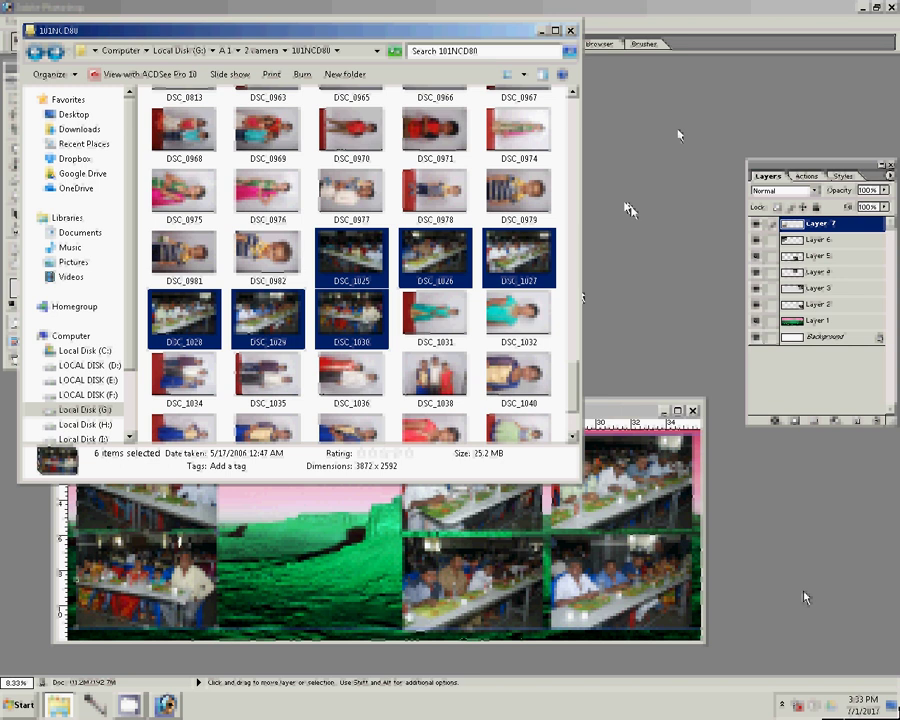
Move the six used dinner photos into the Delete folder and return to 101NCD80.
drag(508, 248, 182, 125)
double_click(186, 160)
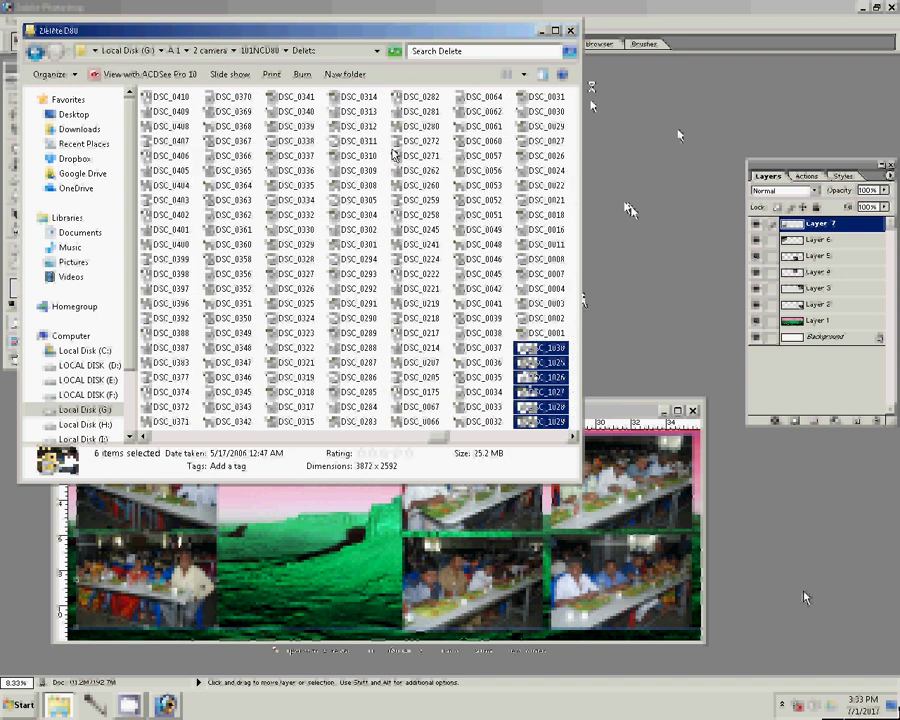
key(BackSpace)
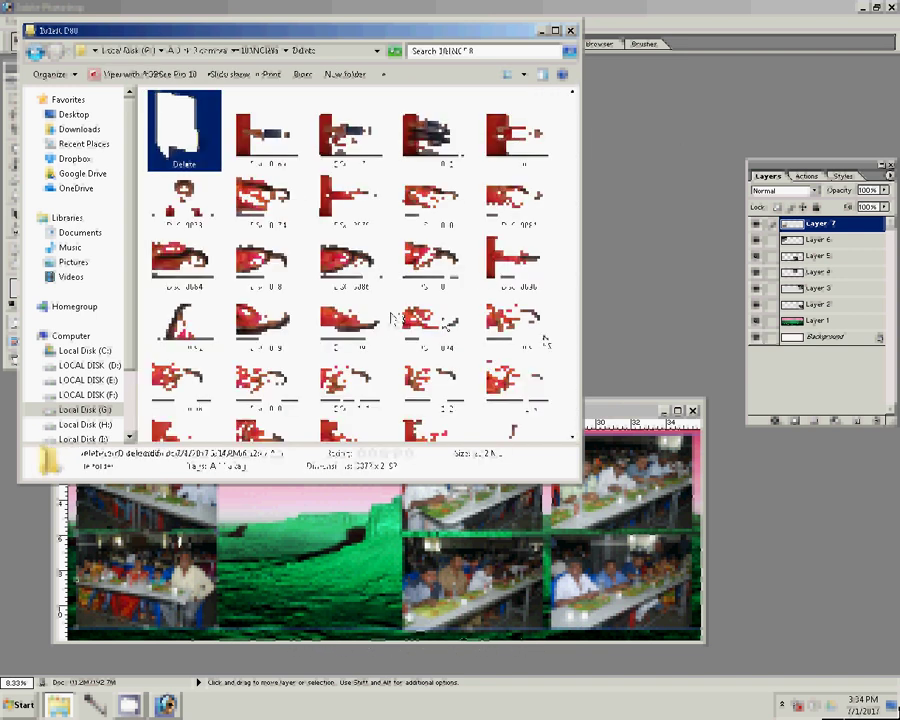
Open the DSC_0809 portrait photo in Photoshop.
scroll(575, 230, down, 10)
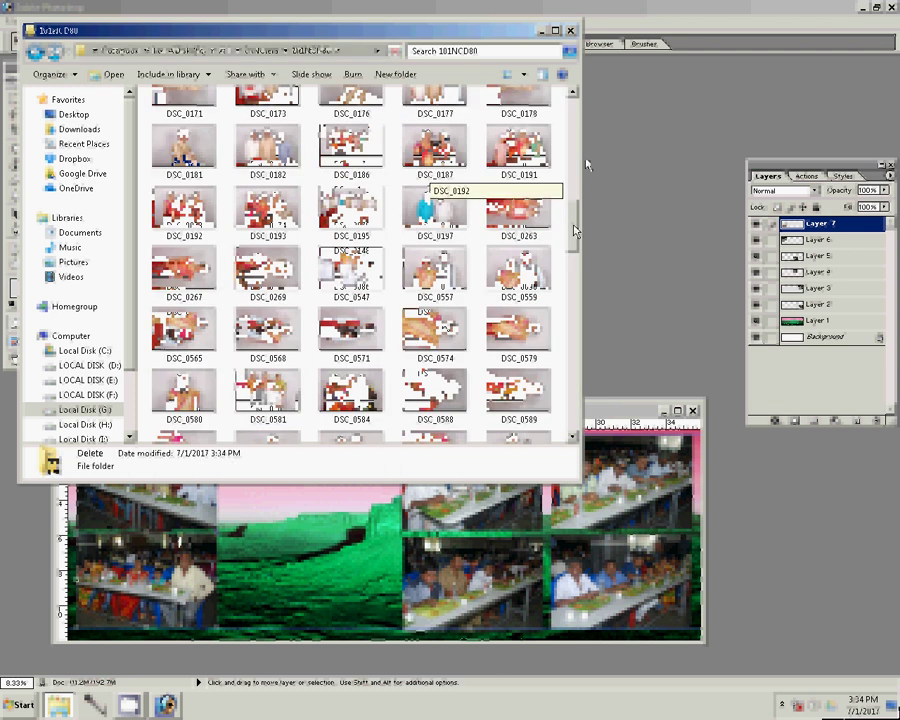
drag(575, 230, 575, 312)
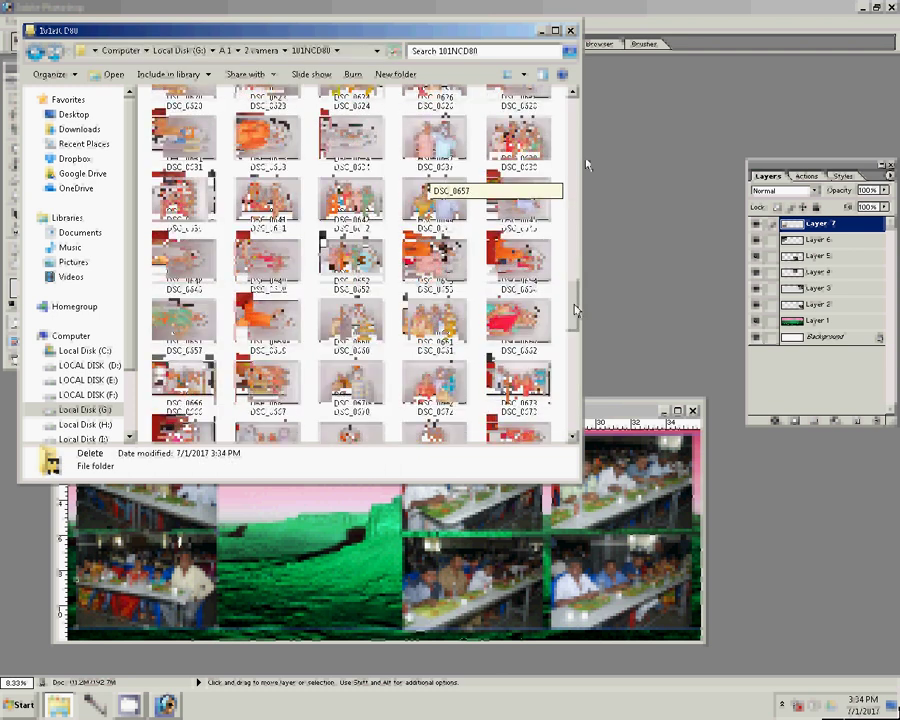
drag(575, 312, 570, 363)
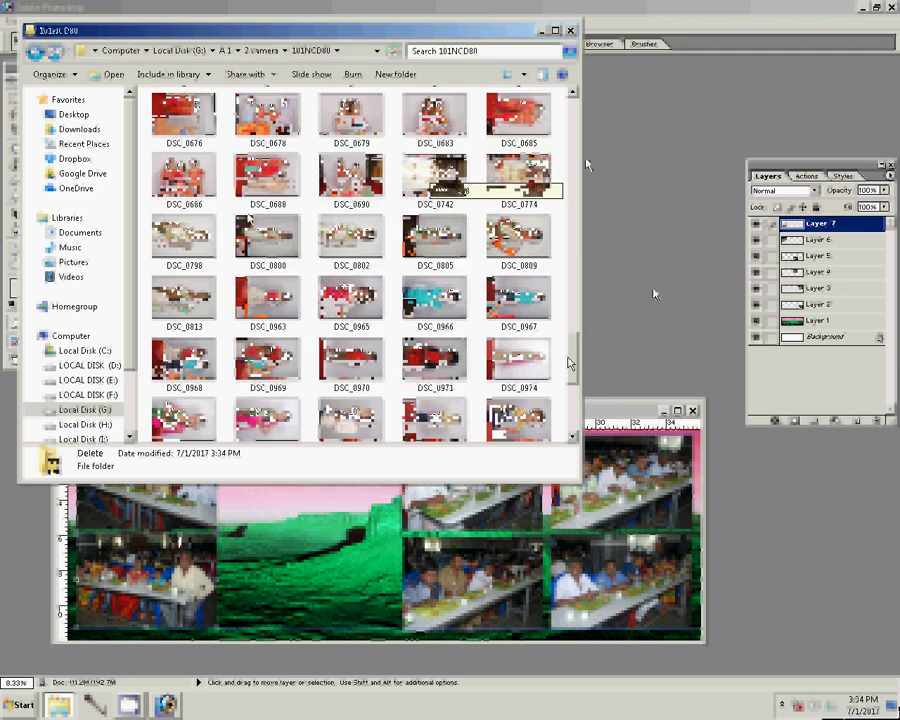
click(524, 258)
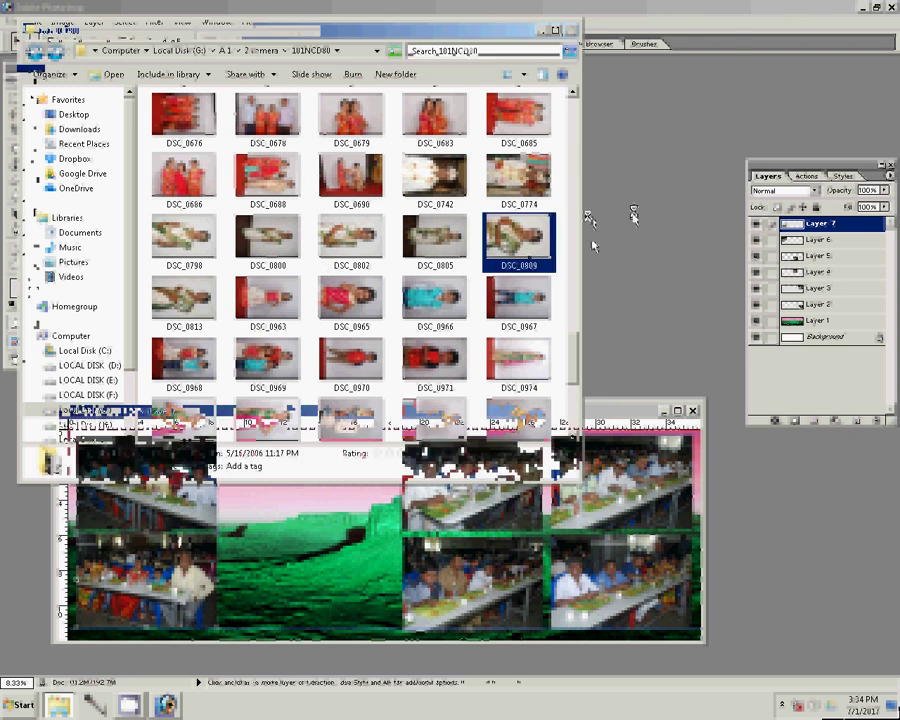
drag(633, 213, 575, 220)
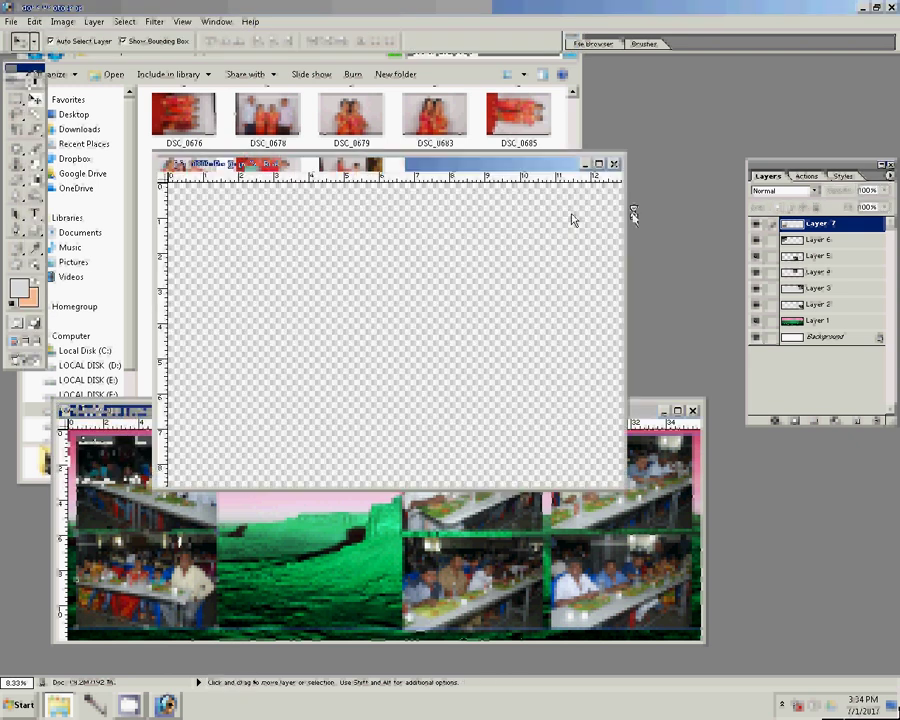
Rotate the portrait 90° CCW, apply the colour correction action, and show the Actions palette zoomed on the face.
click(62, 21)
mouse_move(88, 149)
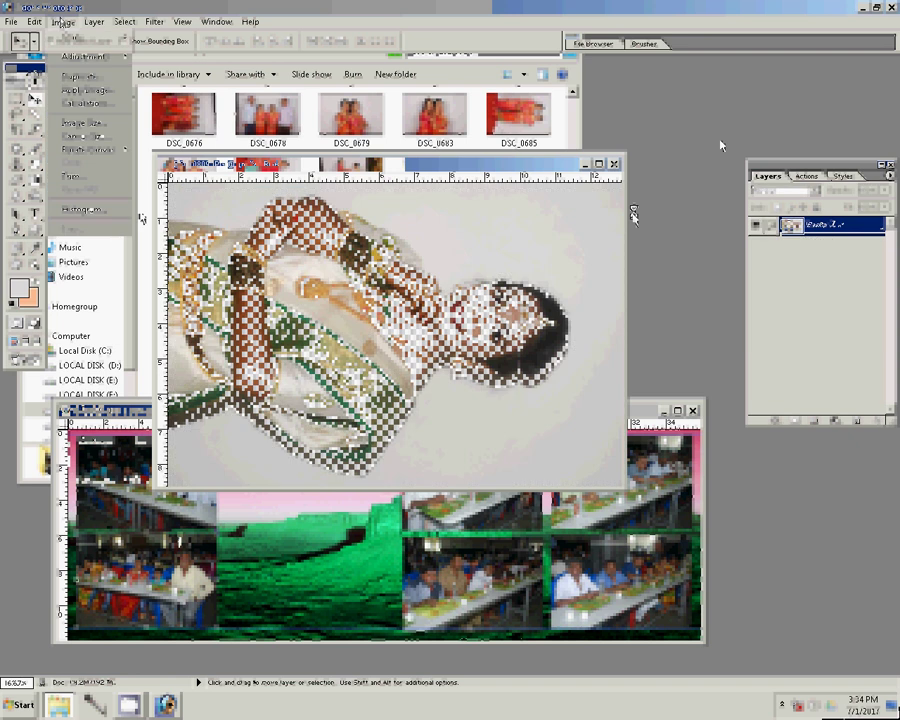
click(165, 177)
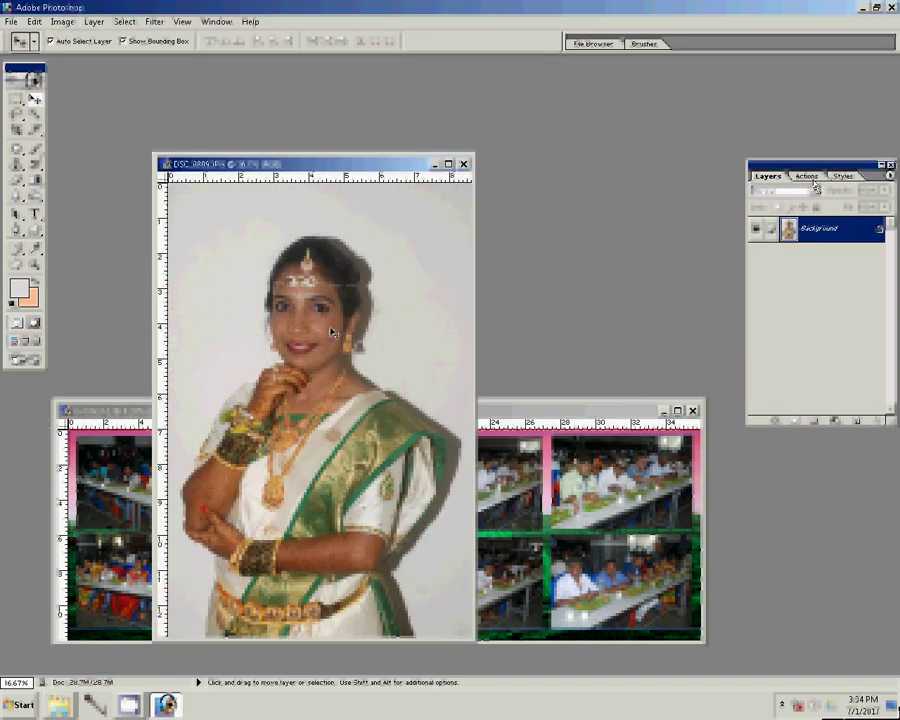
key(ctrl+shift+l)
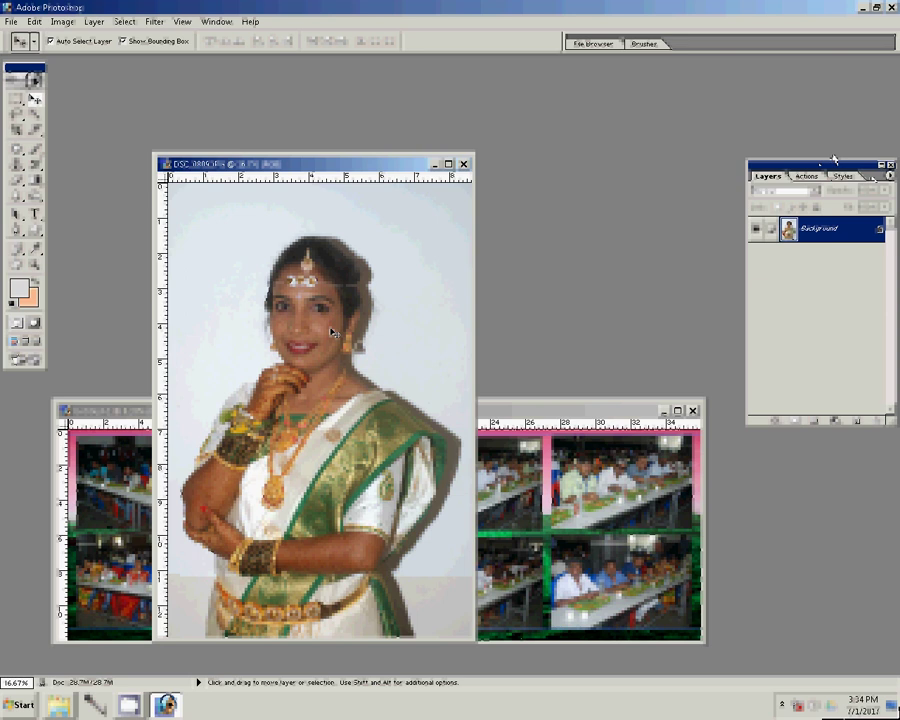
key(alt+F9)
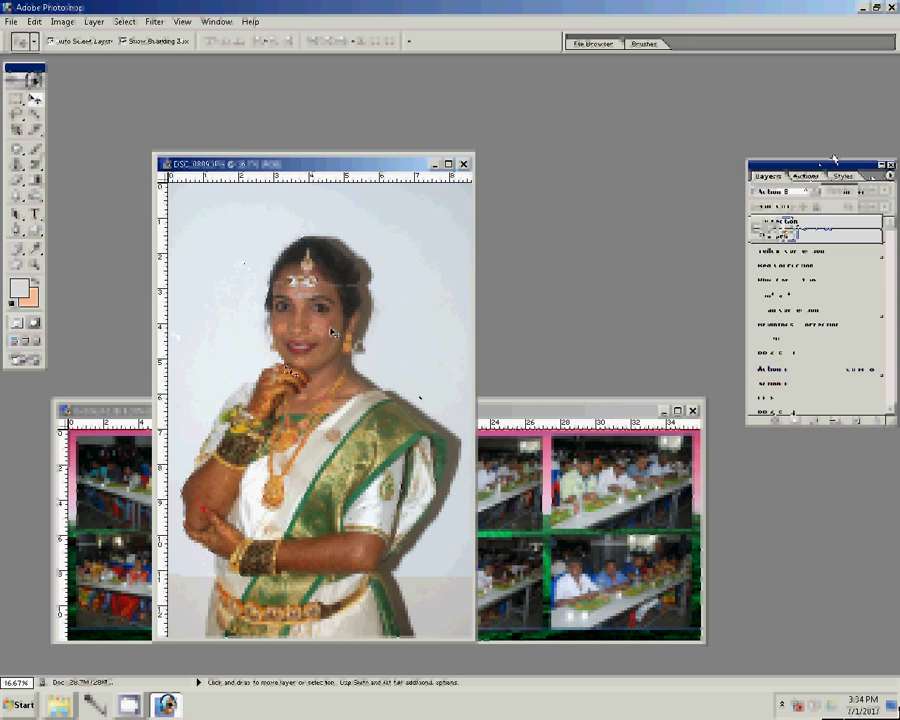
key(z)
click(332, 332)
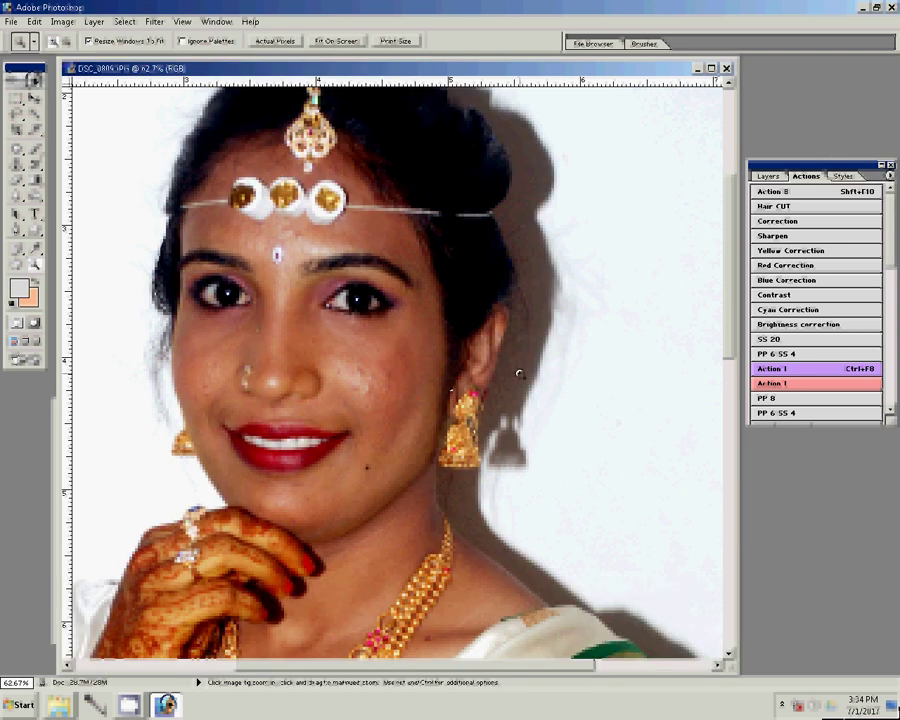
Set the portrait's image size to 6 inches wide (1800 × 2689 px at 300 ppi).
click(853, 313)
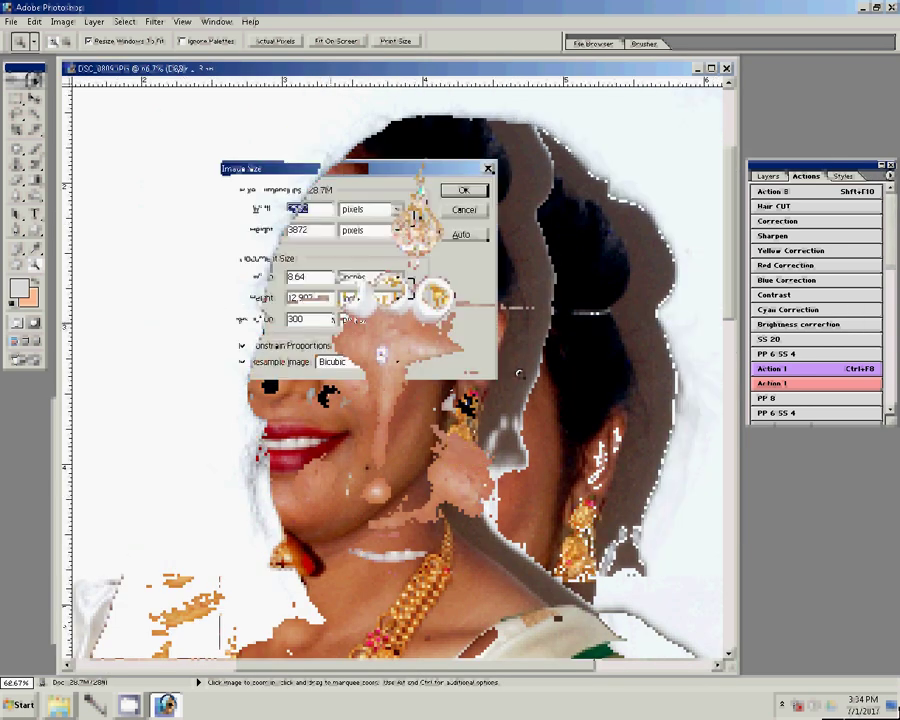
key(Tab)
key(Tab)
text(8)
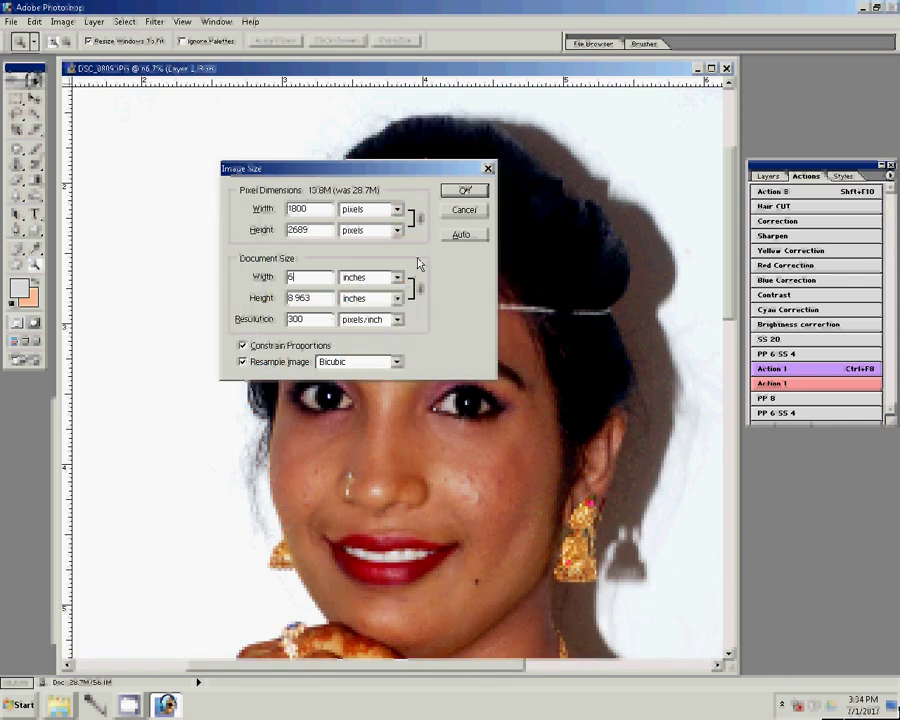
key(Return)
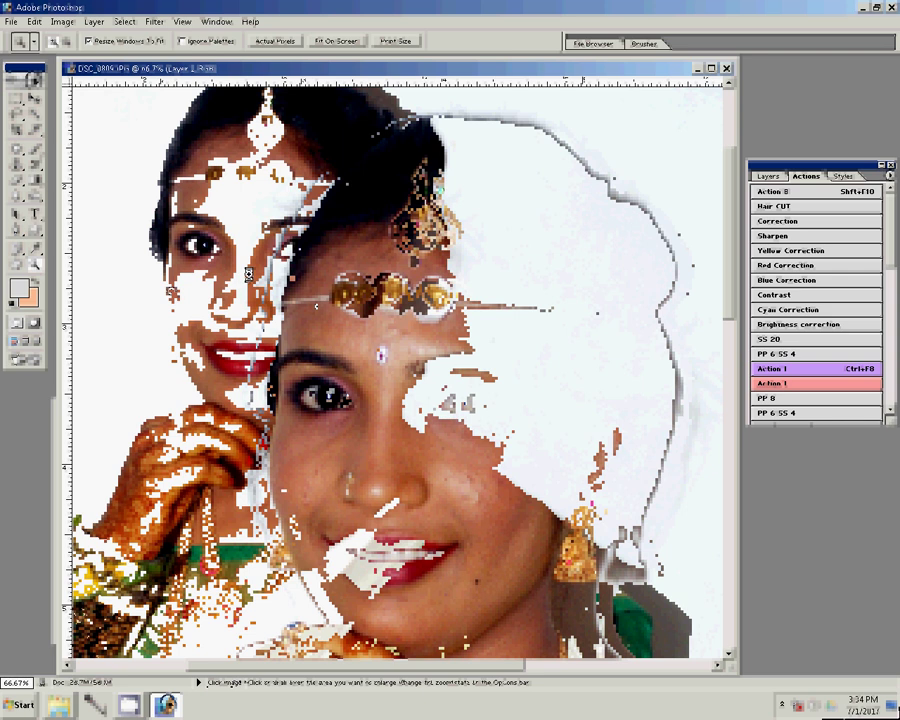
click(773, 177)
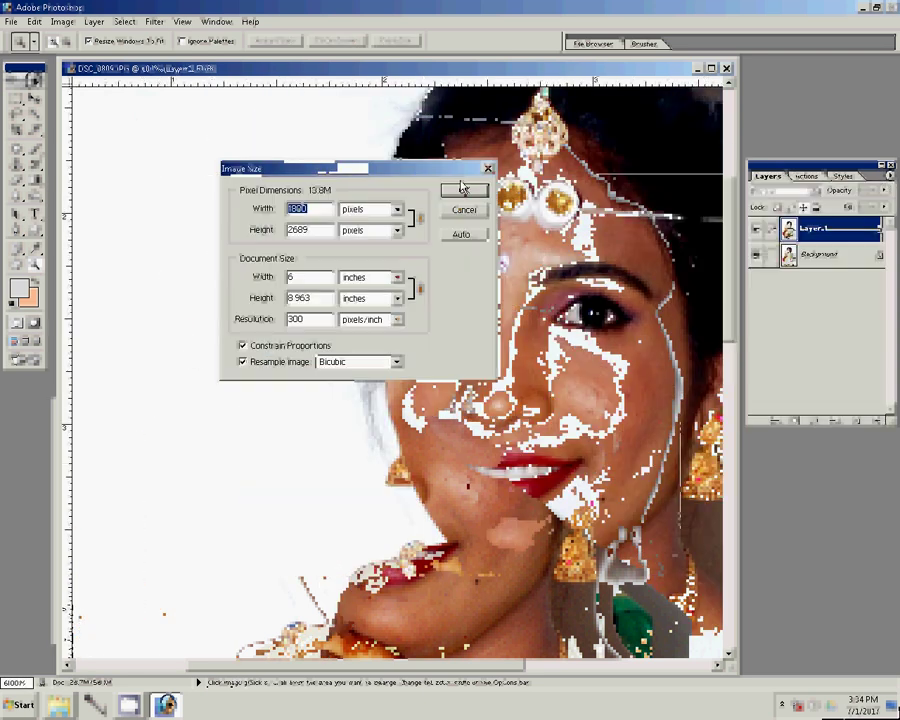
click(461, 190)
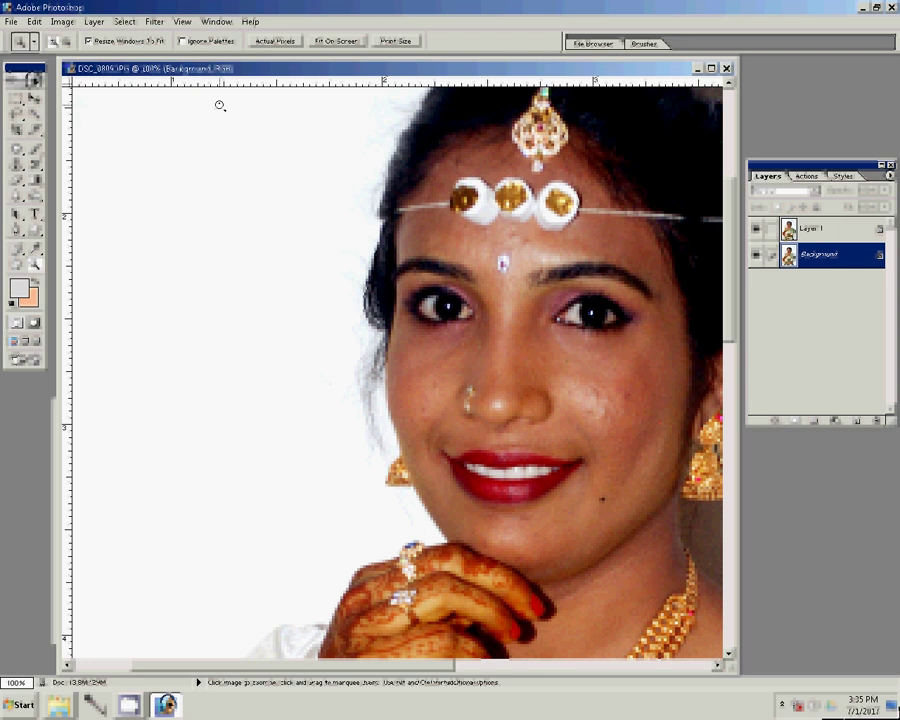
Run the Magic Pro grain filter at Graininess 100 on Background, then select Layer 1.
click(155, 21)
mouse_move(167, 157)
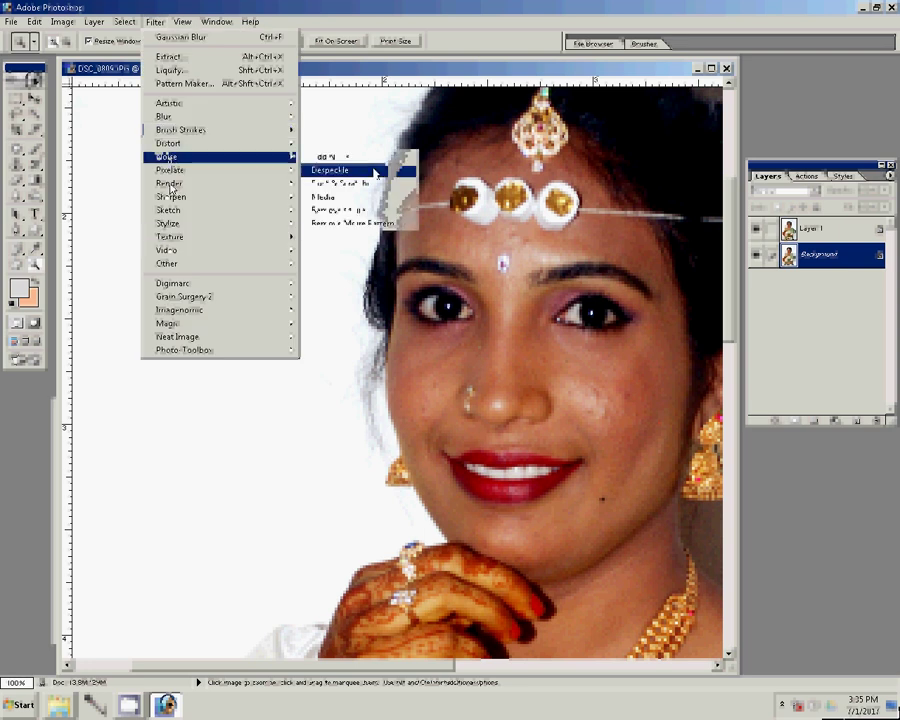
click(333, 157)
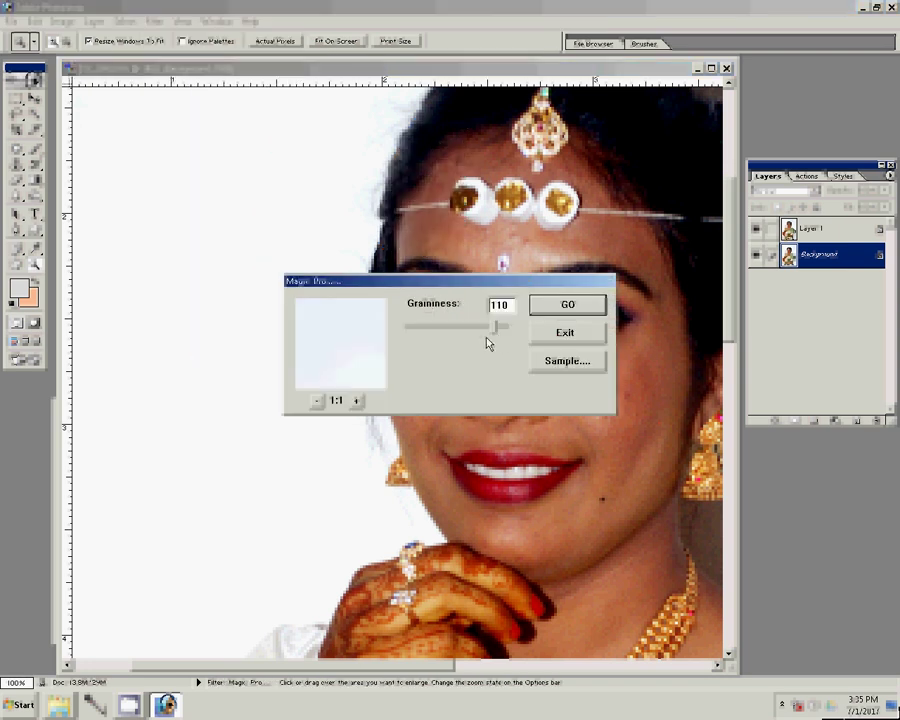
drag(494, 330, 497, 334)
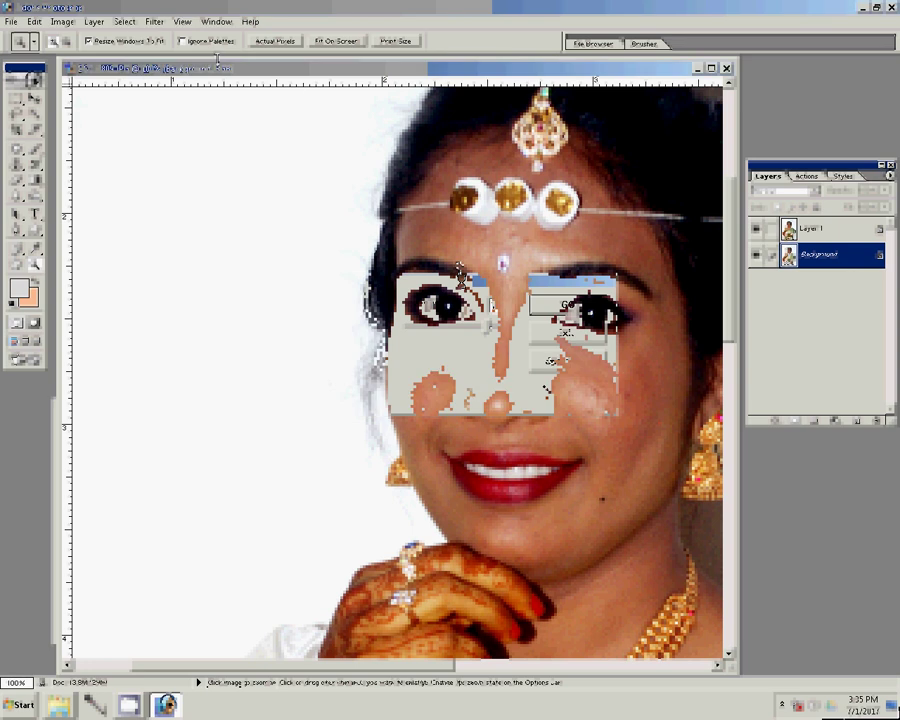
click(155, 21)
mouse_move(200, 157)
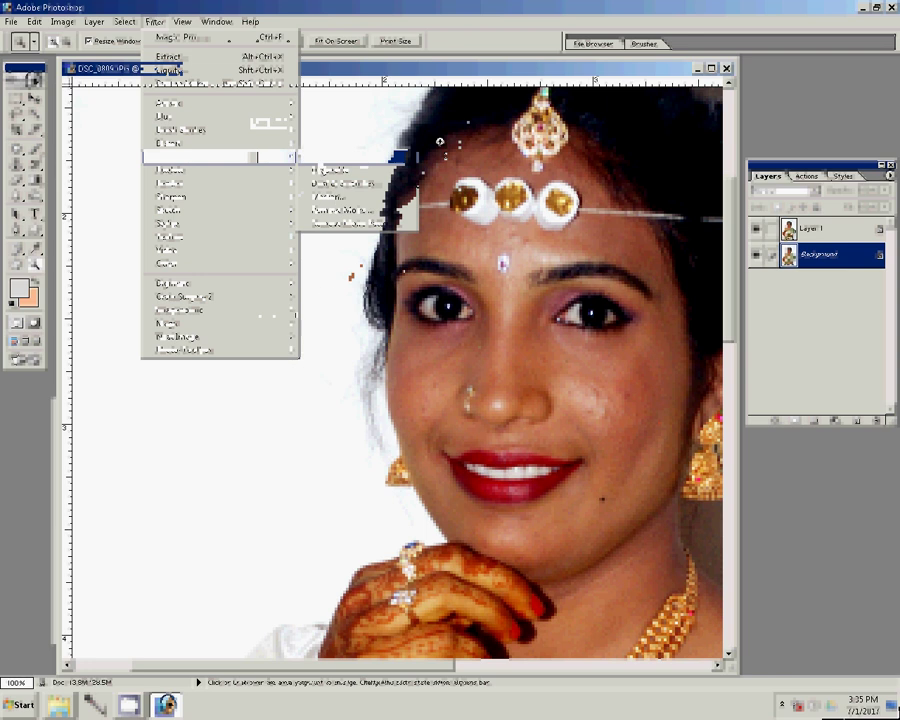
click(318, 158)
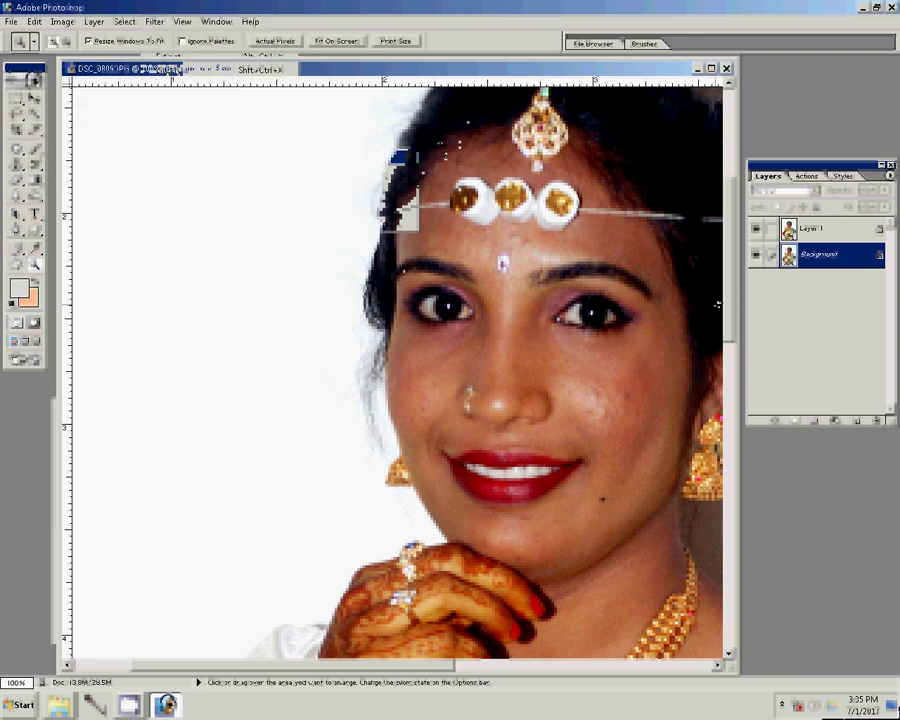
click(813, 228)
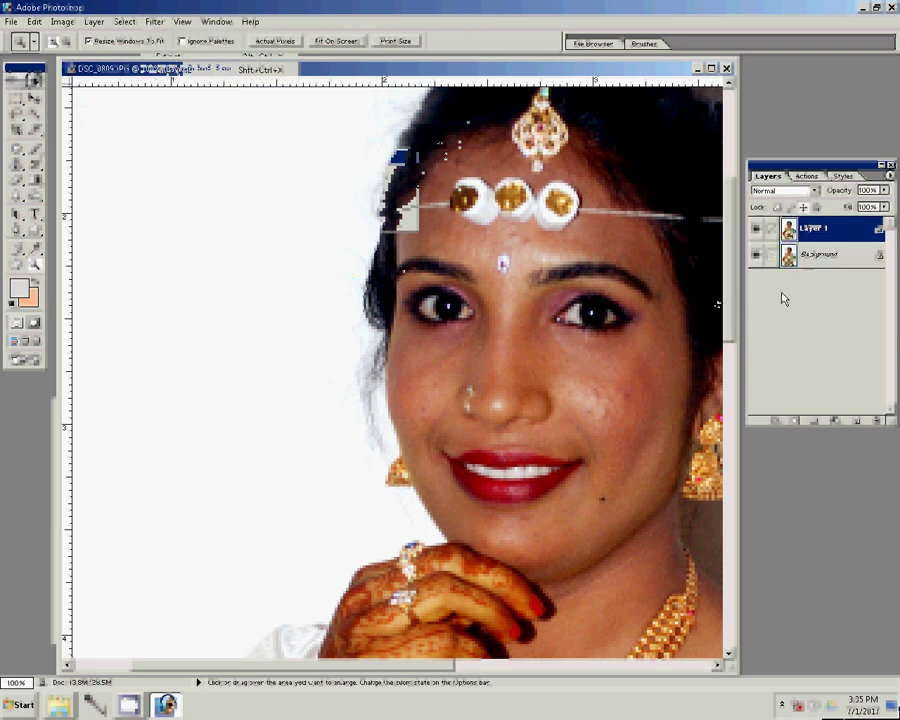
Set the Eraser to size 70 with 66% opacity.
key(e)
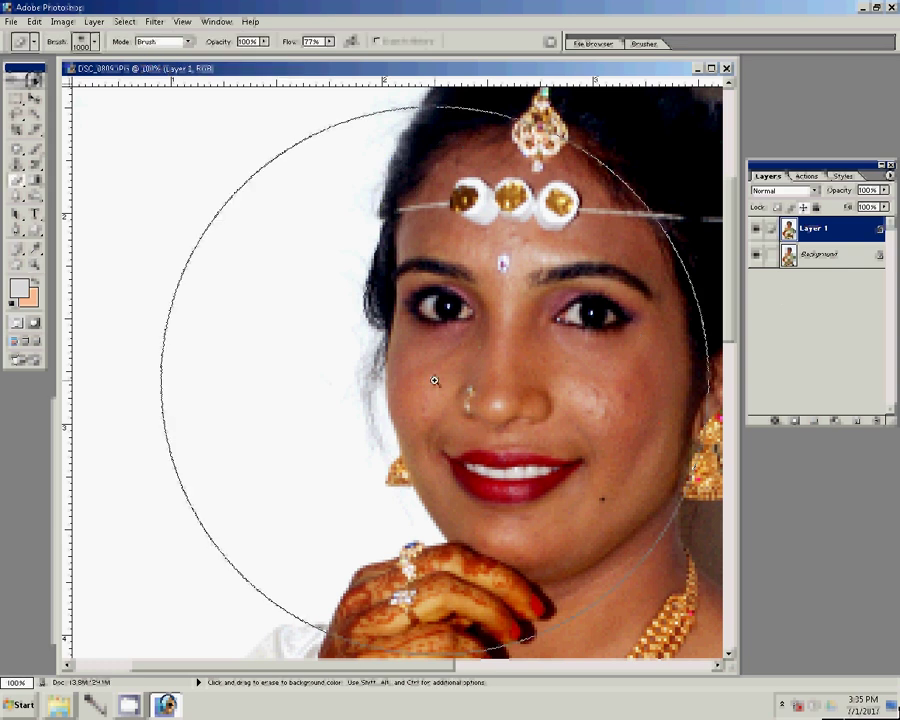
key(bracketleft)
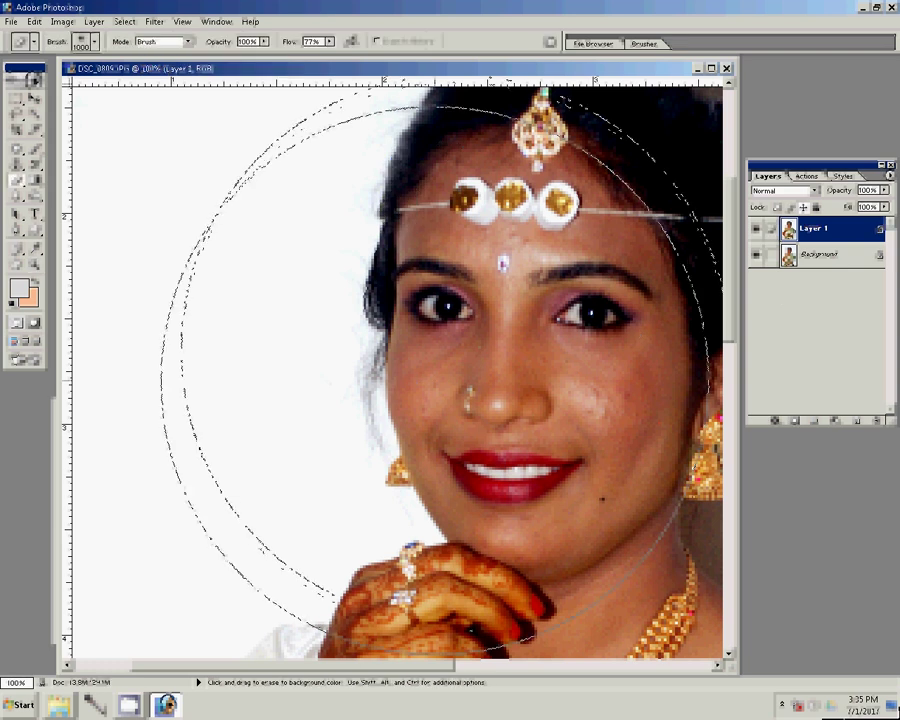
key(bracketleft)
key(bracketleft)
key(bracketleft)
key(bracketleft)
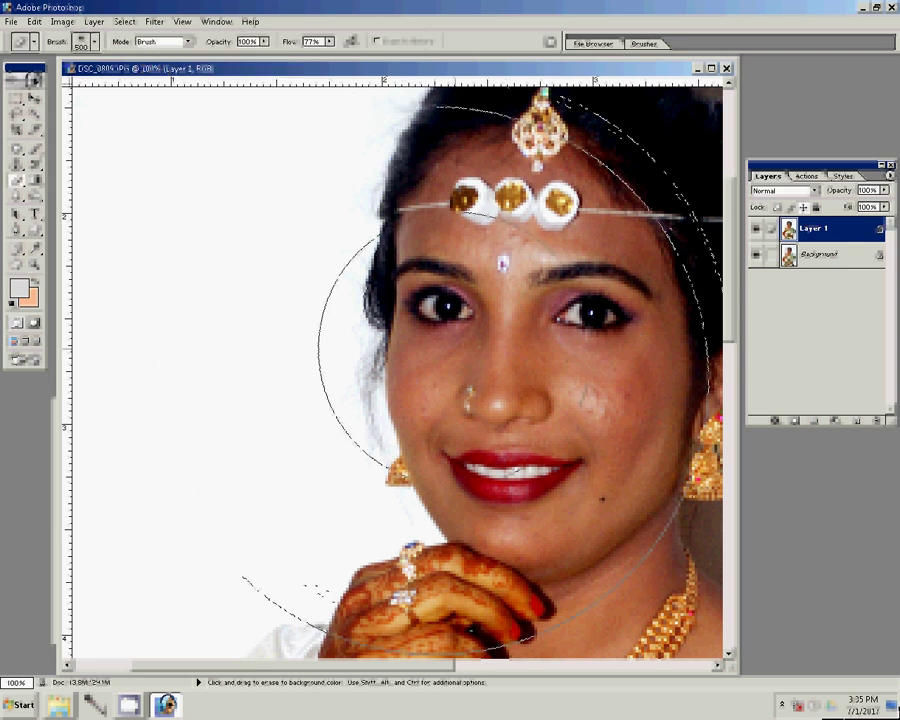
key(bracketleft)
key(bracketleft)
key(bracketleft)
key(Return)
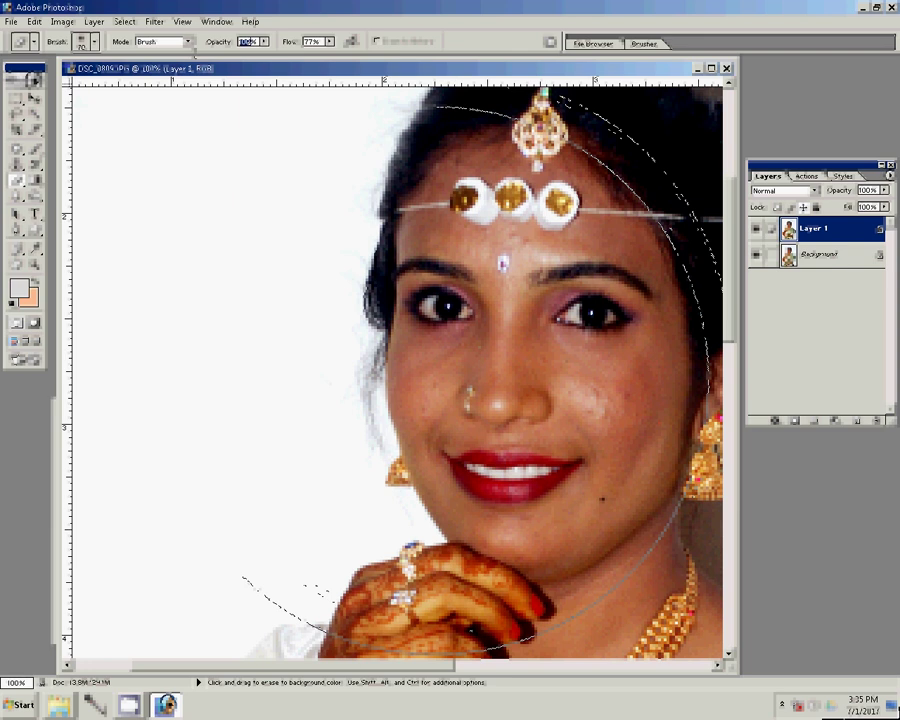
text(66)
key(Return)
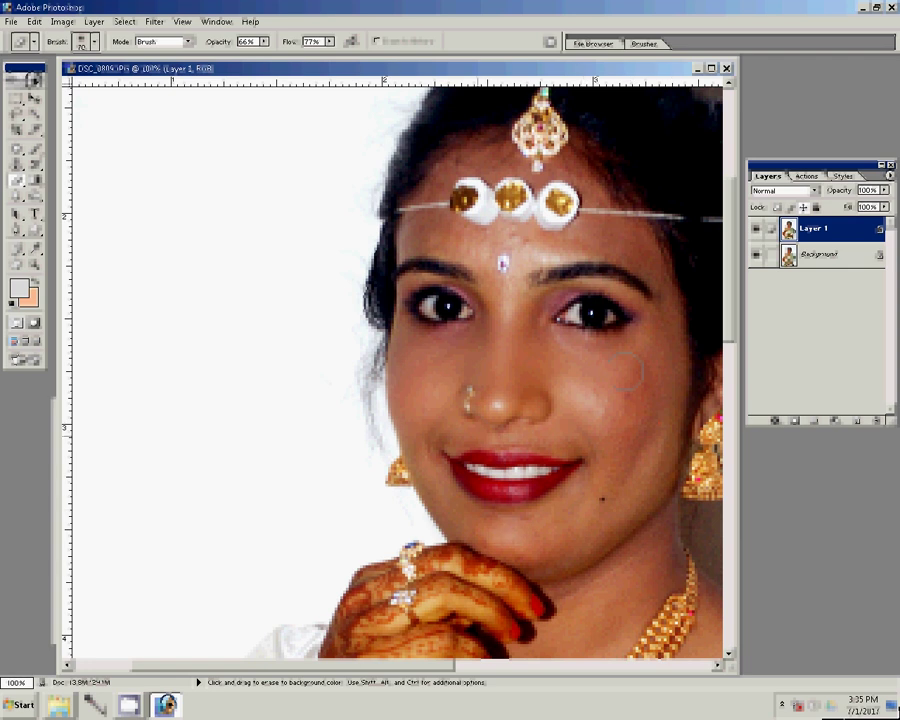
Erase the cheek blemishes on Layer 1 and merge it down into the Background.
key(Delete)
key(ctrl+z)
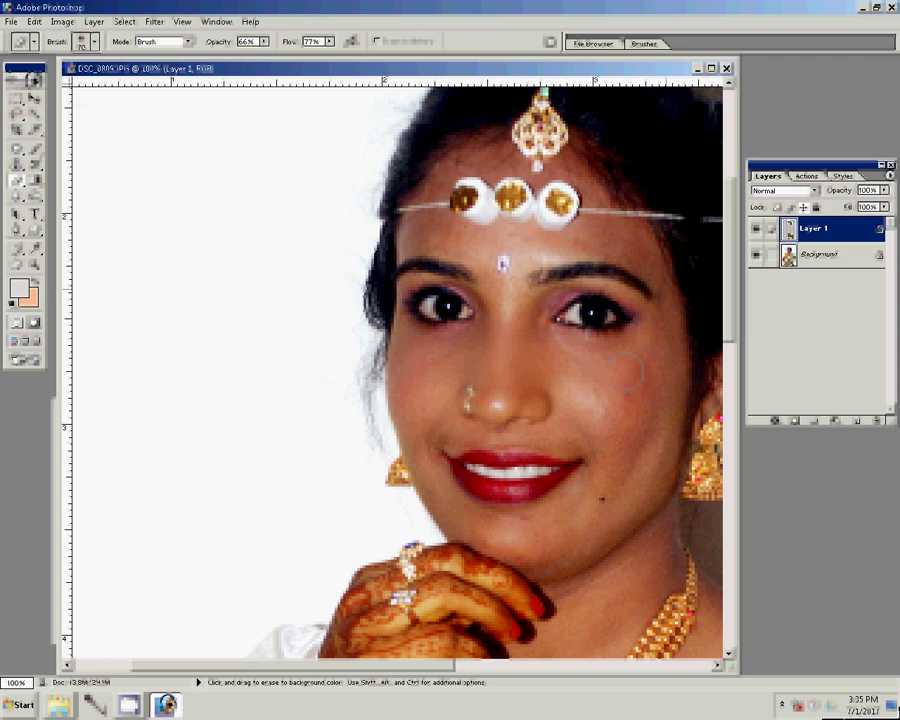
key(ctrl+e)
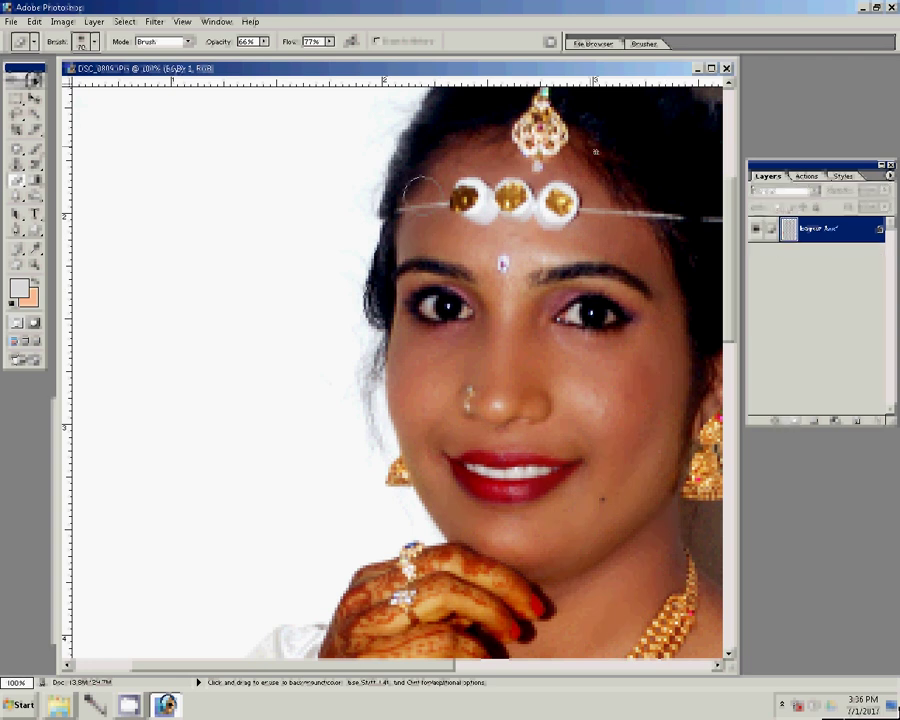
key(z)
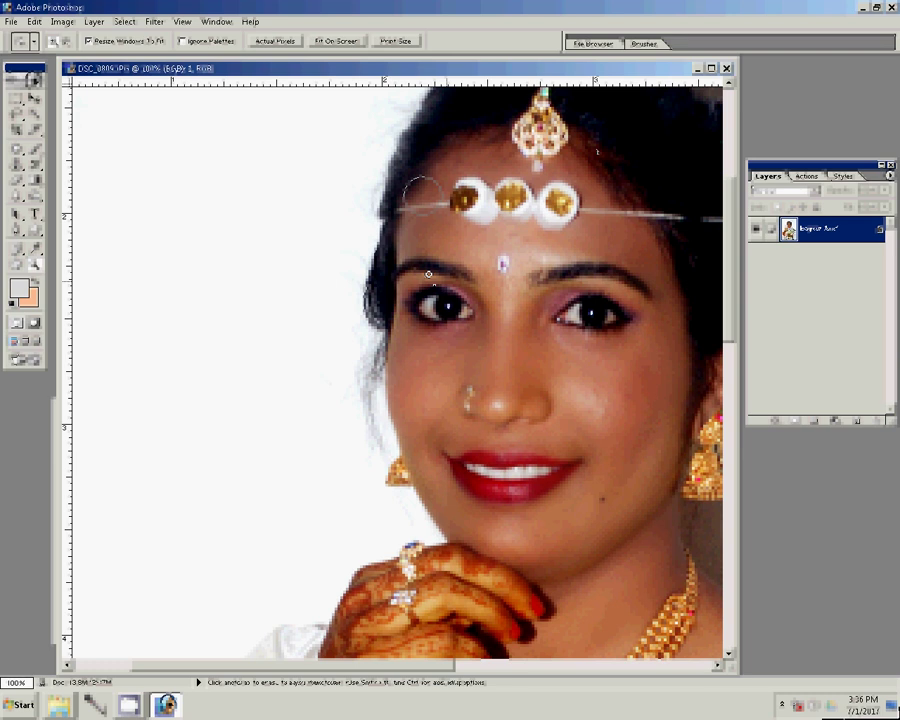
Drag the portrait into Untitled-1 as Layer 8 and scale it to fill the centre gap.
right_click(459, 290)
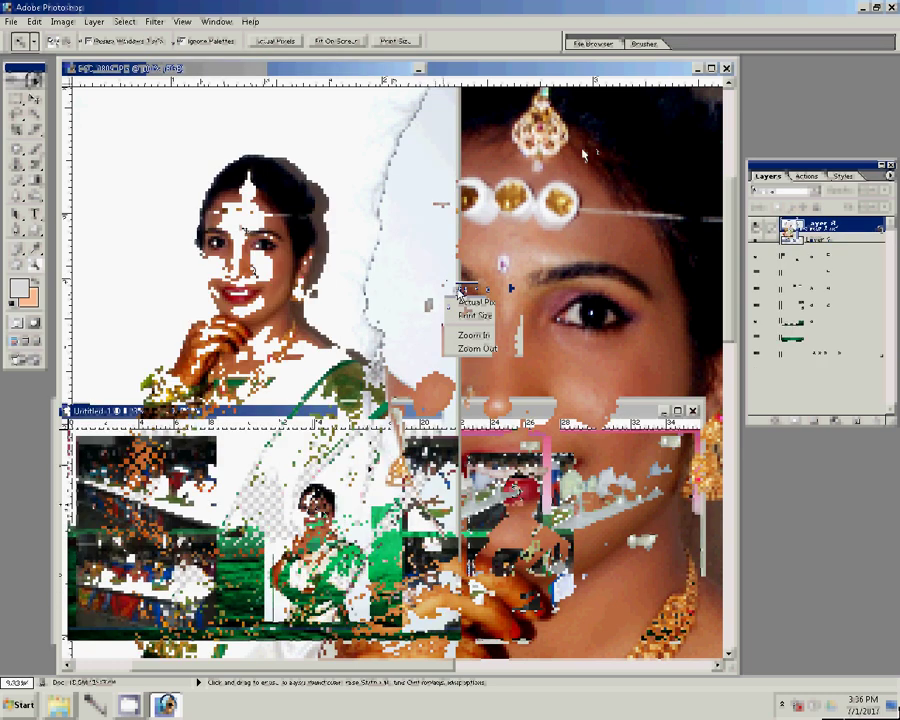
key(v)
drag(366, 466, 371, 462)
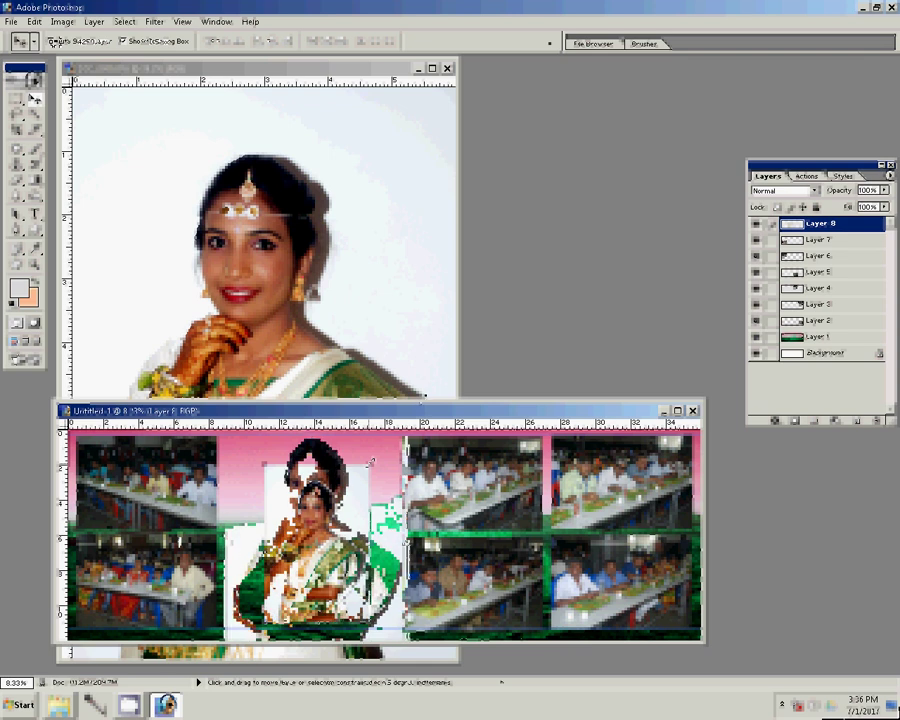
key(ctrl+t)
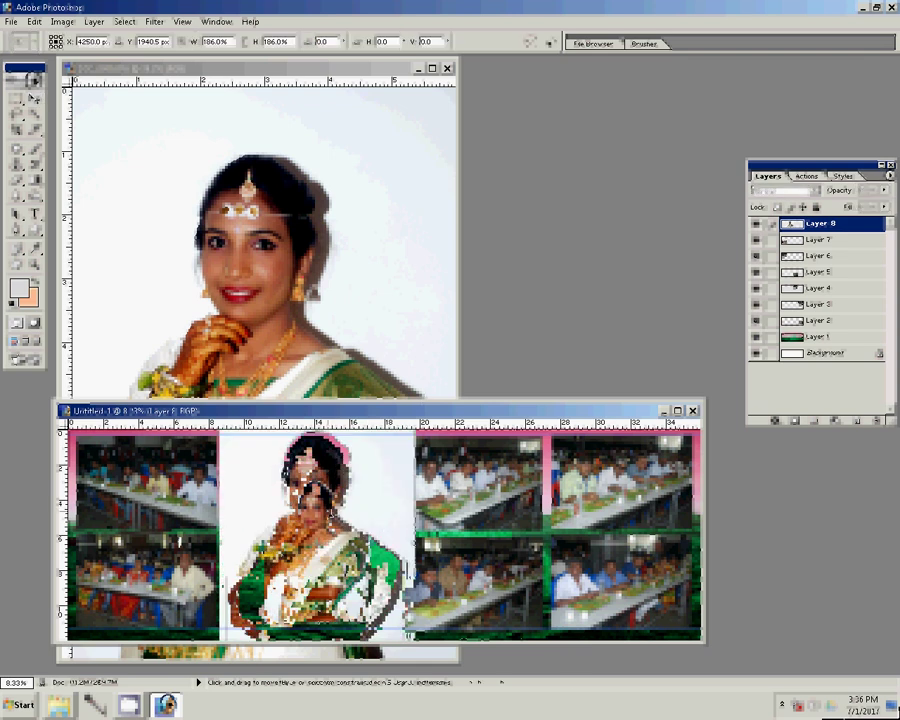
key(ctrl+minus)
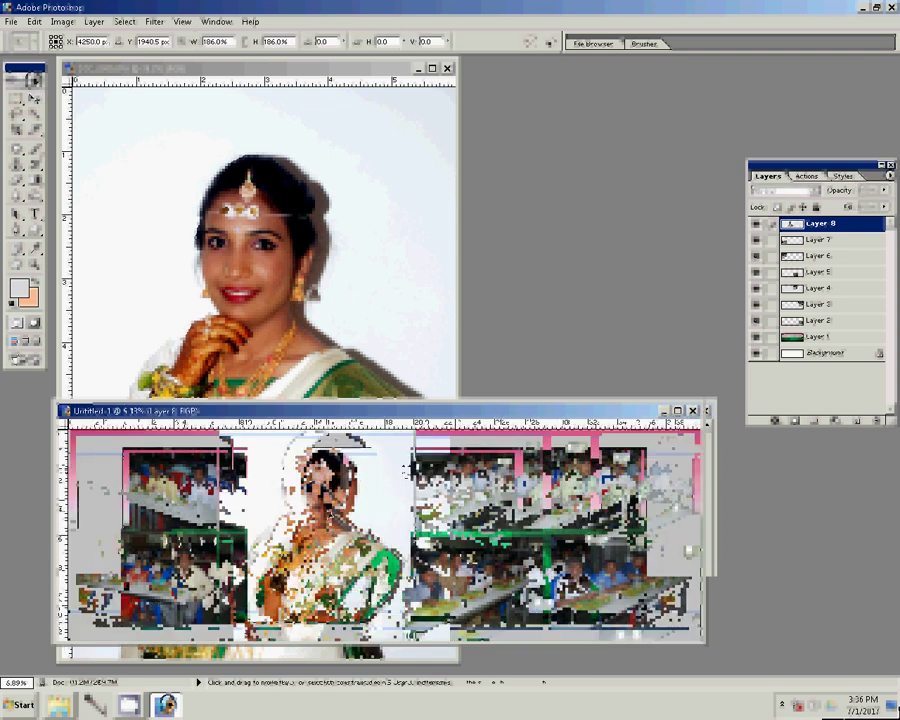
mouse_move(406, 458)
mouse_down()
mouse_move(399, 447)
mouse_move(358, 519)
mouse_up()
key(ctrl+minus)
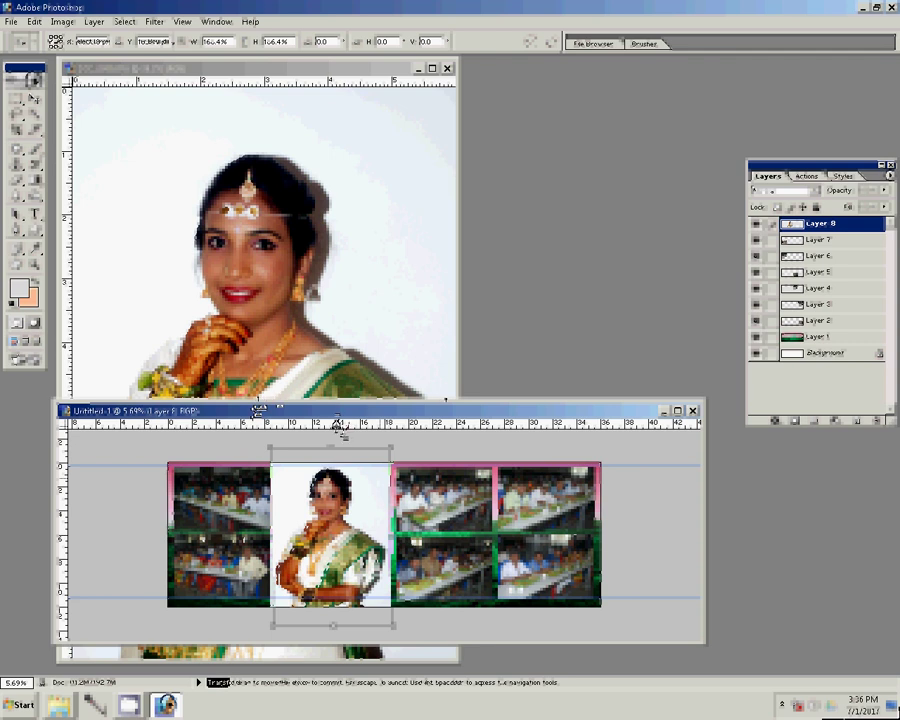
key(Return)
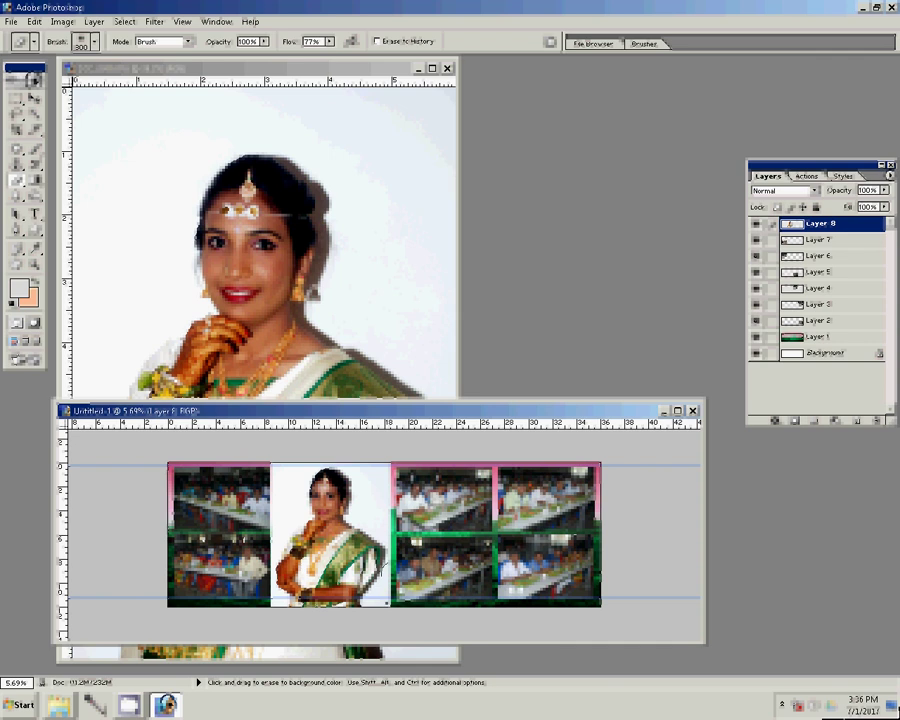
Blend the portrait's right, left and lower-left edges into the collage background.
drag(387, 603, 394, 460)
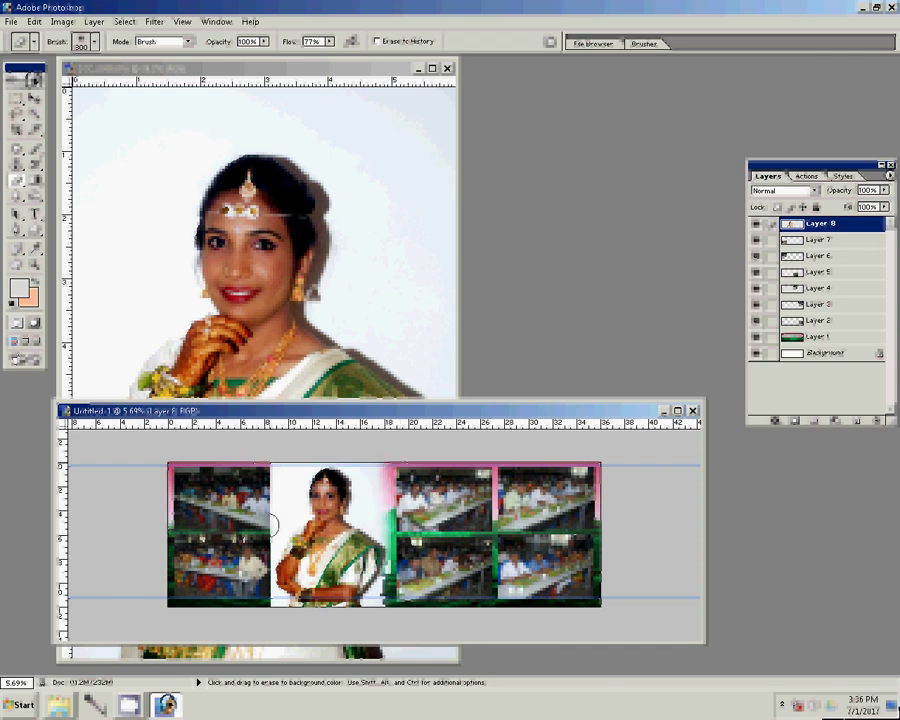
drag(274, 523, 272, 463)
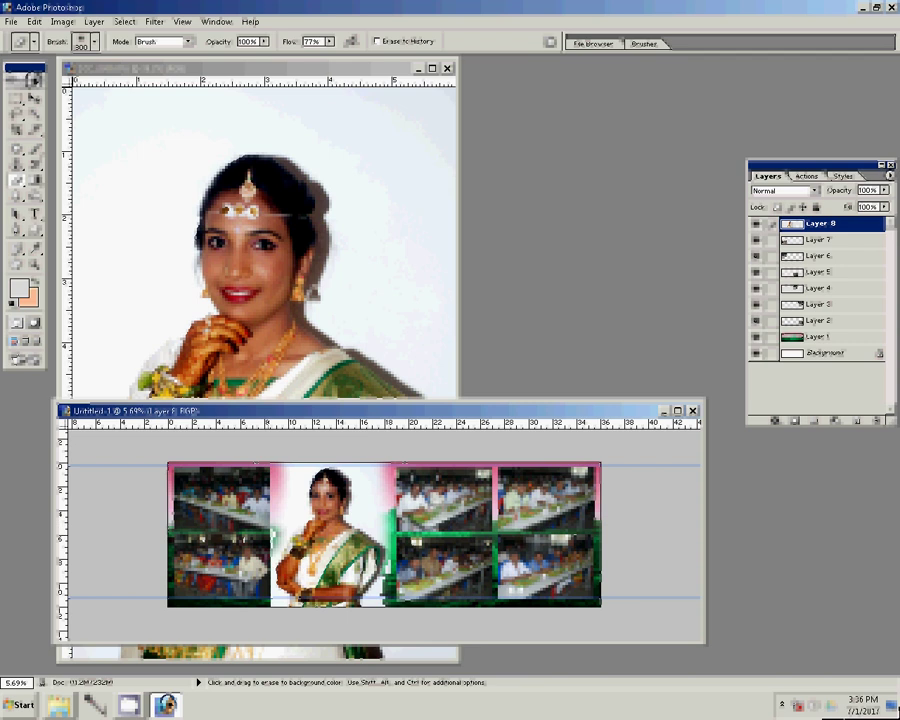
drag(271, 530, 270, 608)
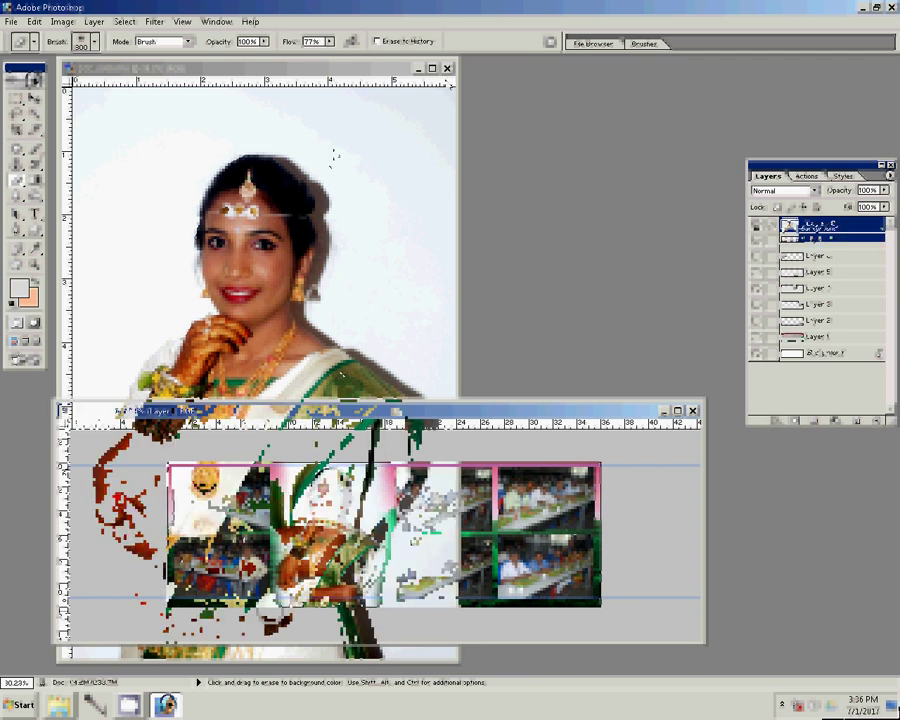
Close DSC_0809.JPG without saving changes.
click(447, 68)
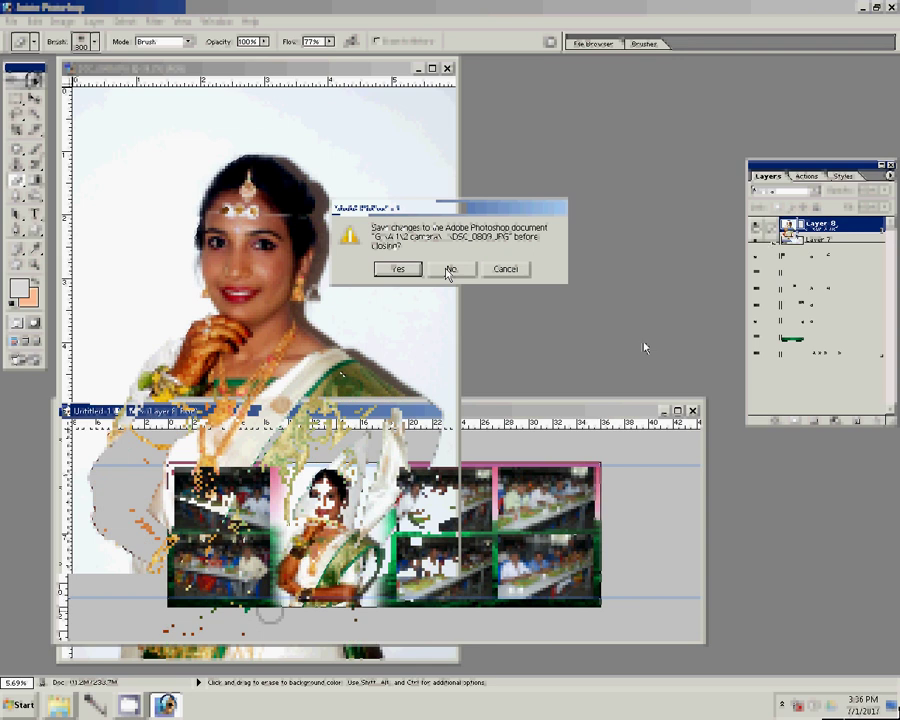
click(818, 240)
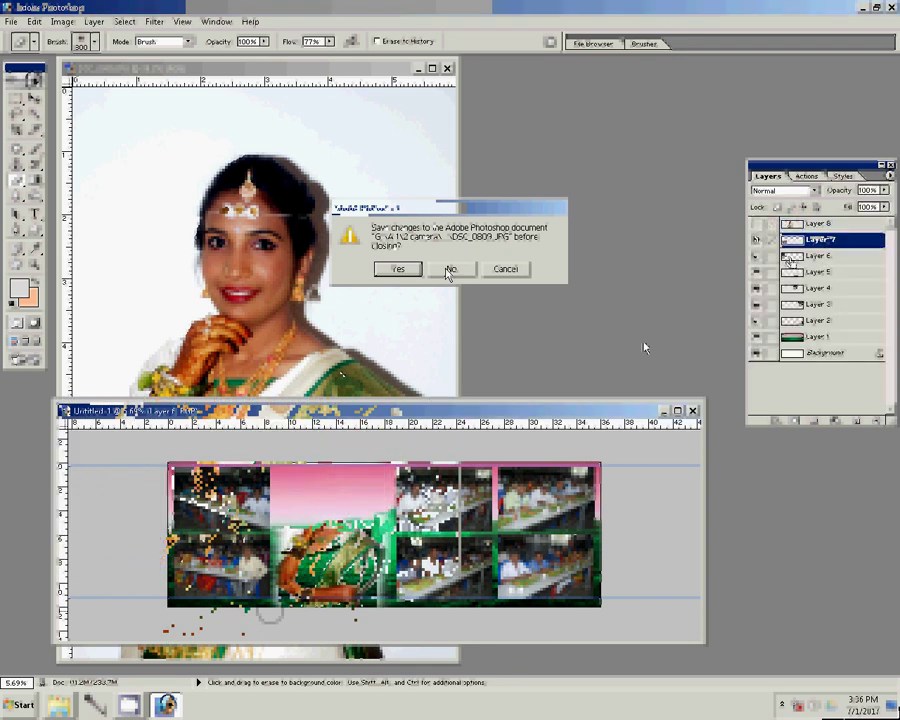
click(449, 269)
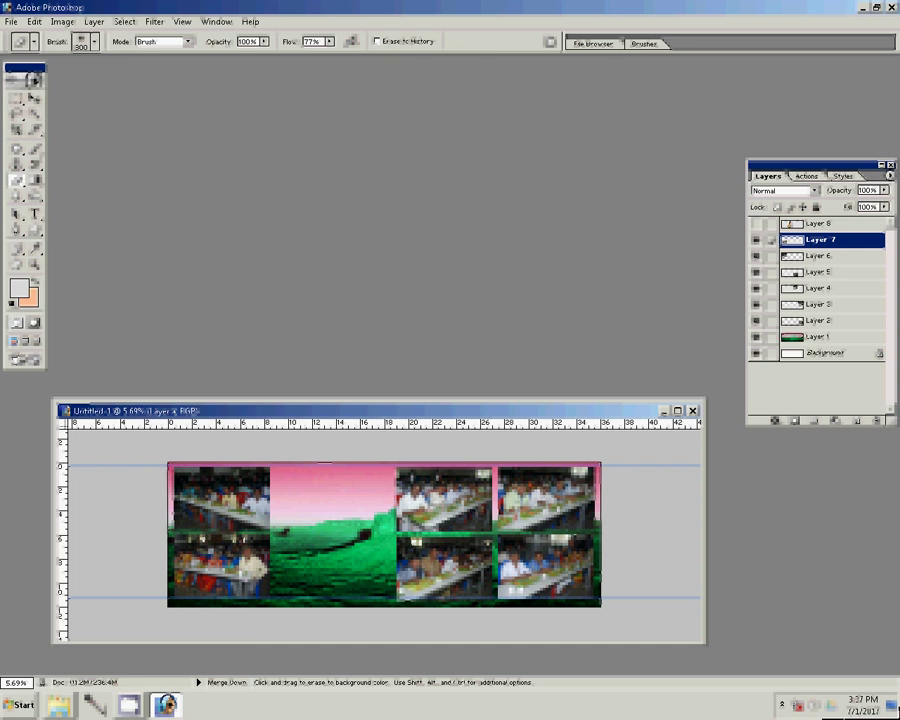
Merge the dinner photos into Layer 2 and hide the pink and green background artwork.
key(ctrl+e)
drag(815, 277, 816, 280)
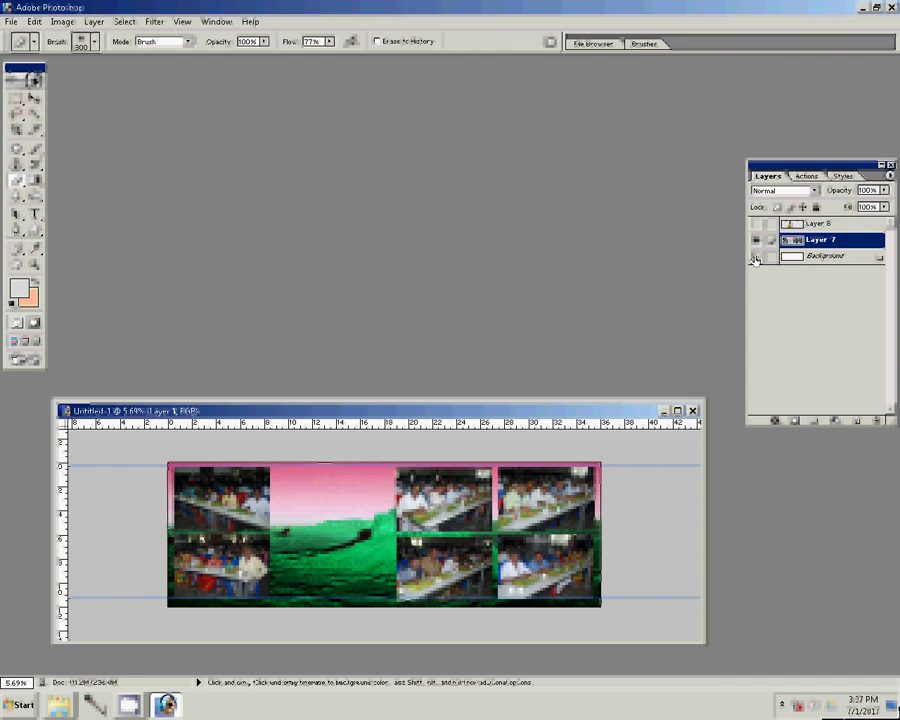
click(755, 258)
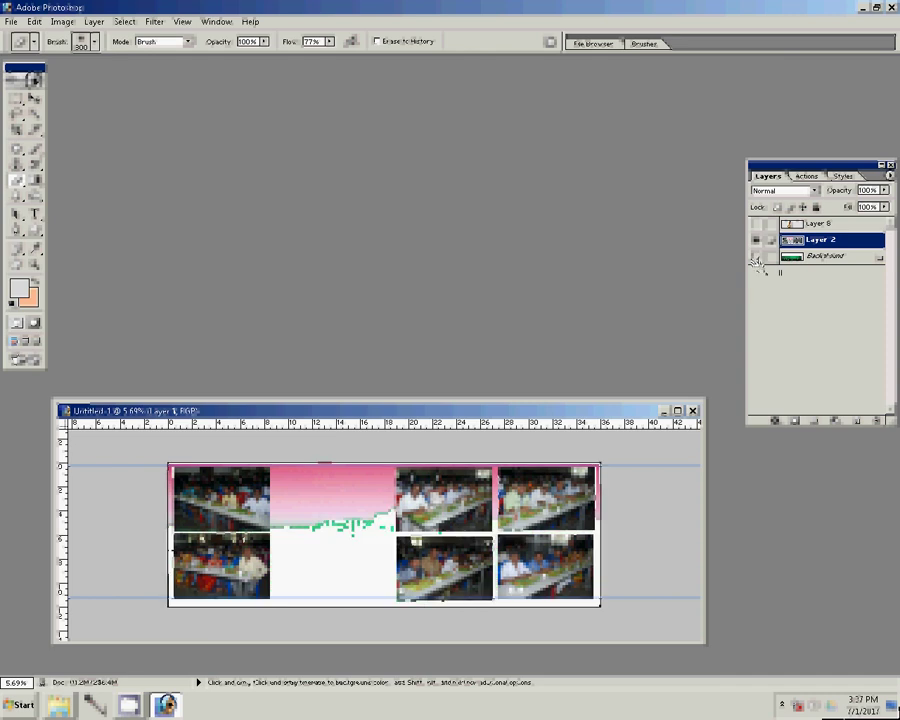
click(756, 258)
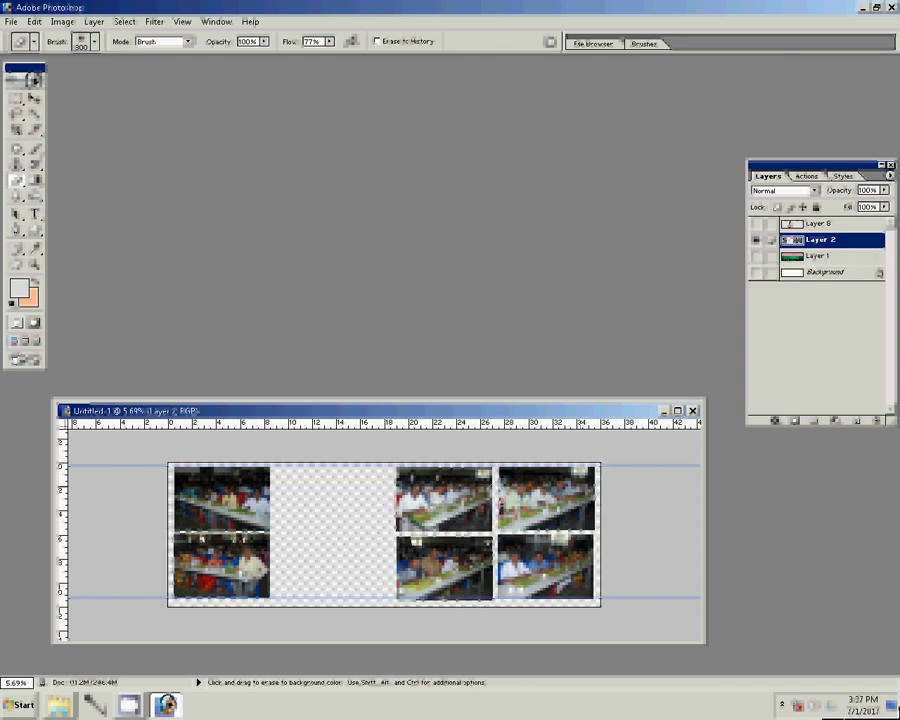
key(v)
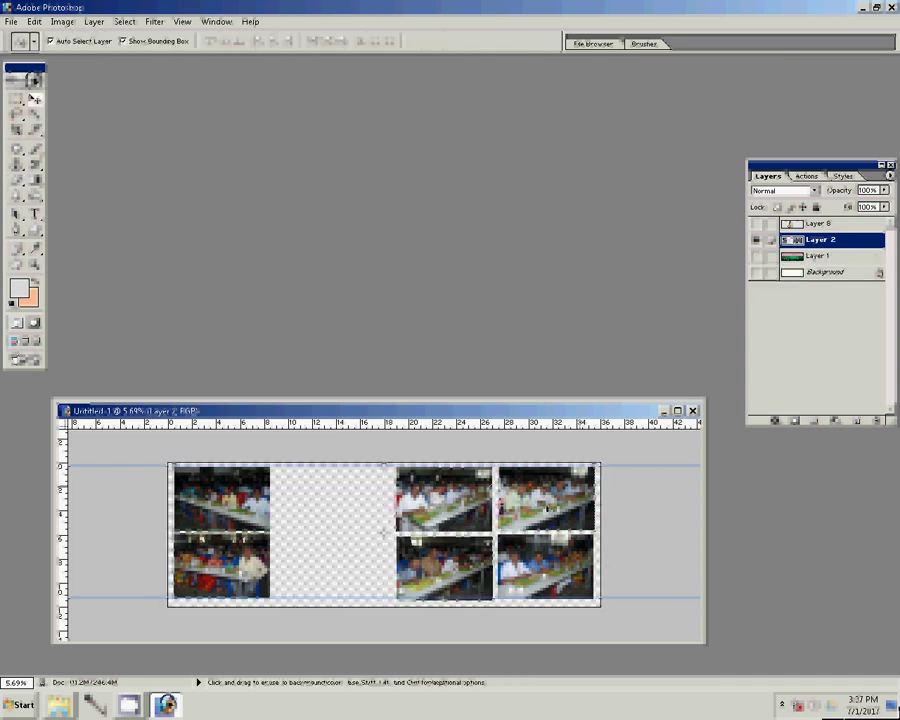
Add a 22 px Stroke using the Blue, Red, Yellow gradient to Layer 2.
click(775, 421)
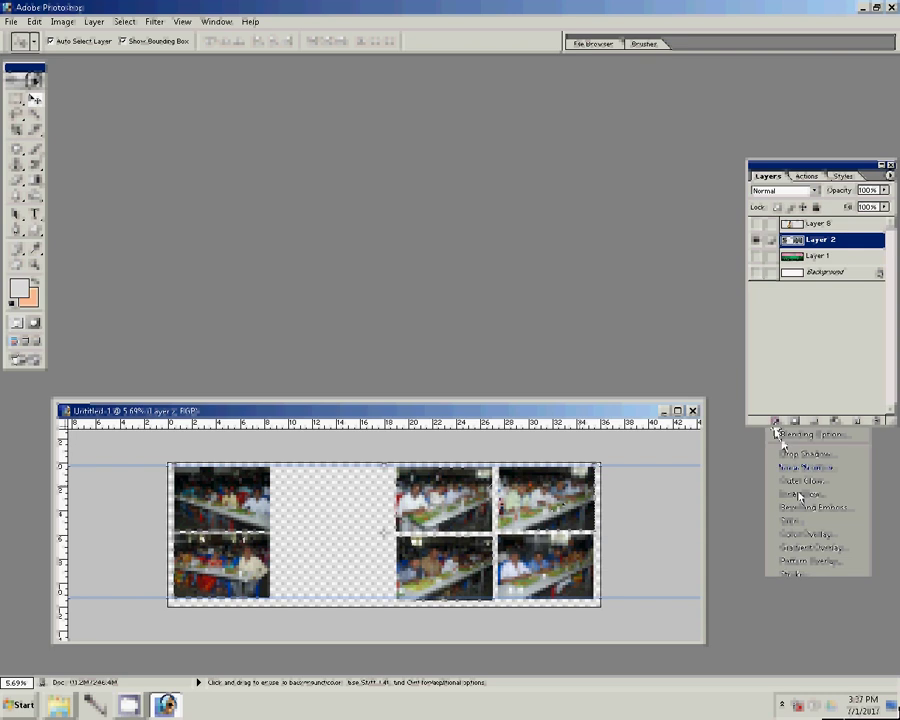
click(791, 574)
click(505, 404)
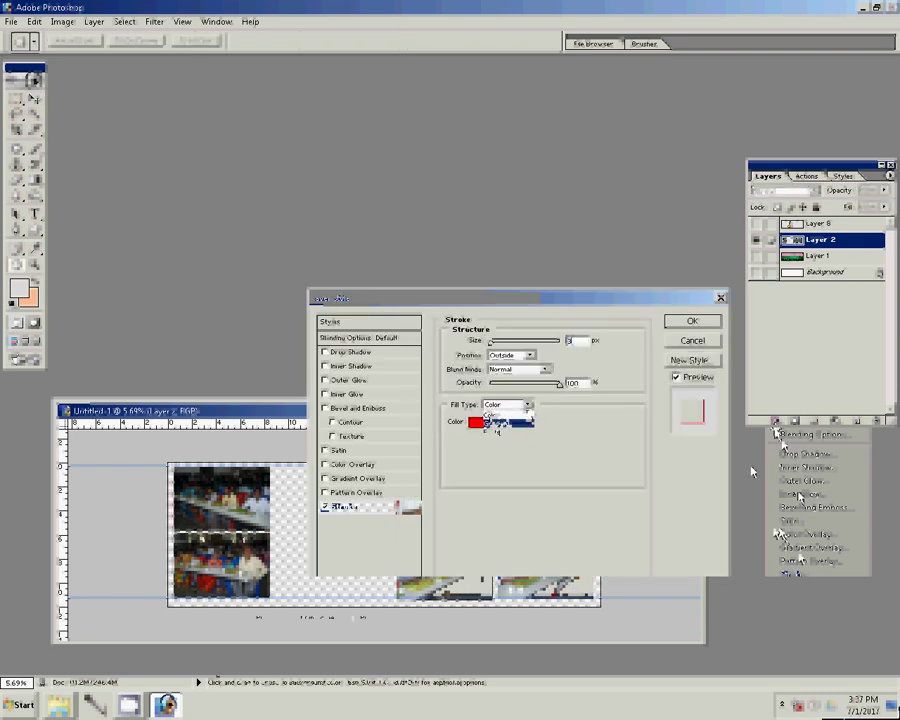
click(503, 423)
click(505, 425)
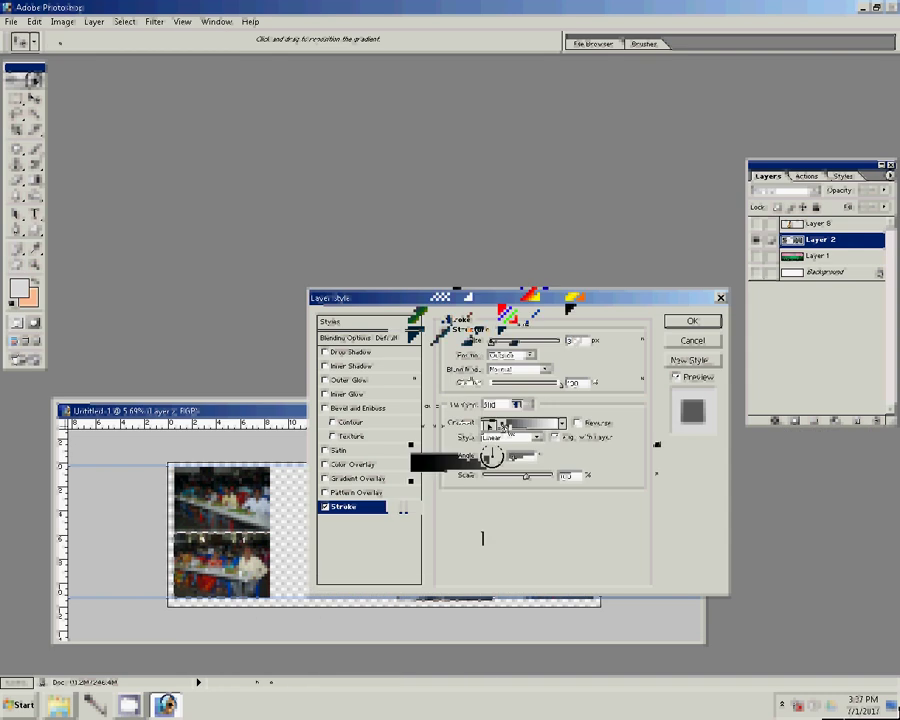
click(529, 291)
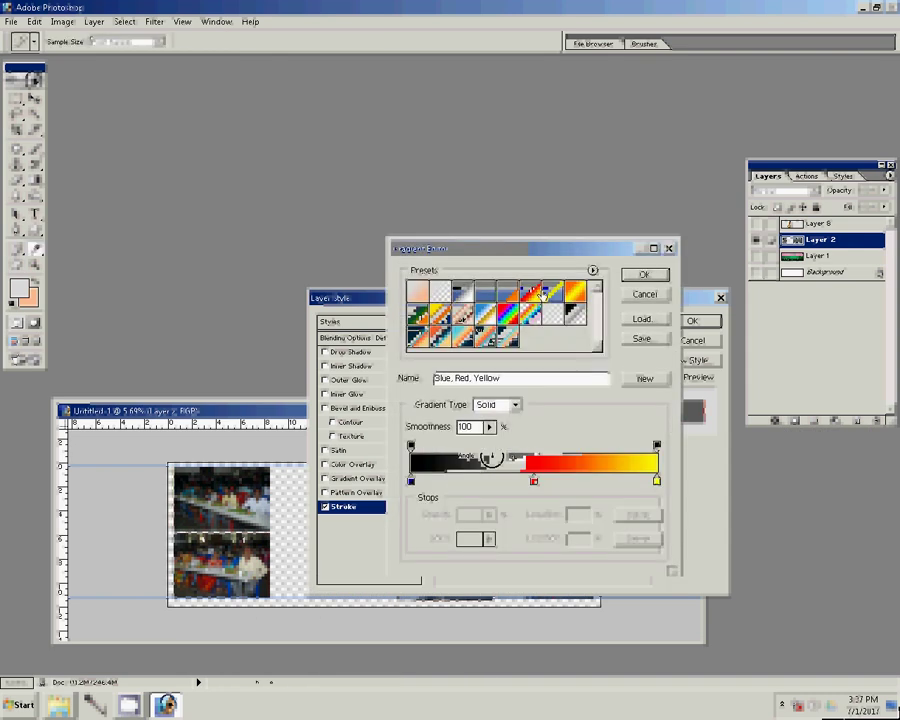
click(645, 275)
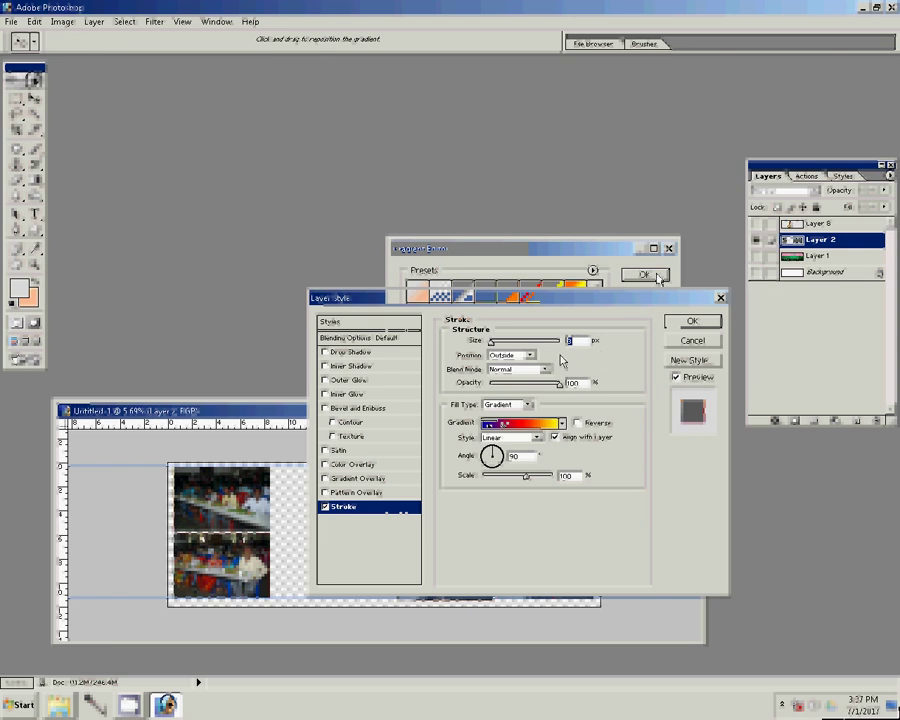
text(22)
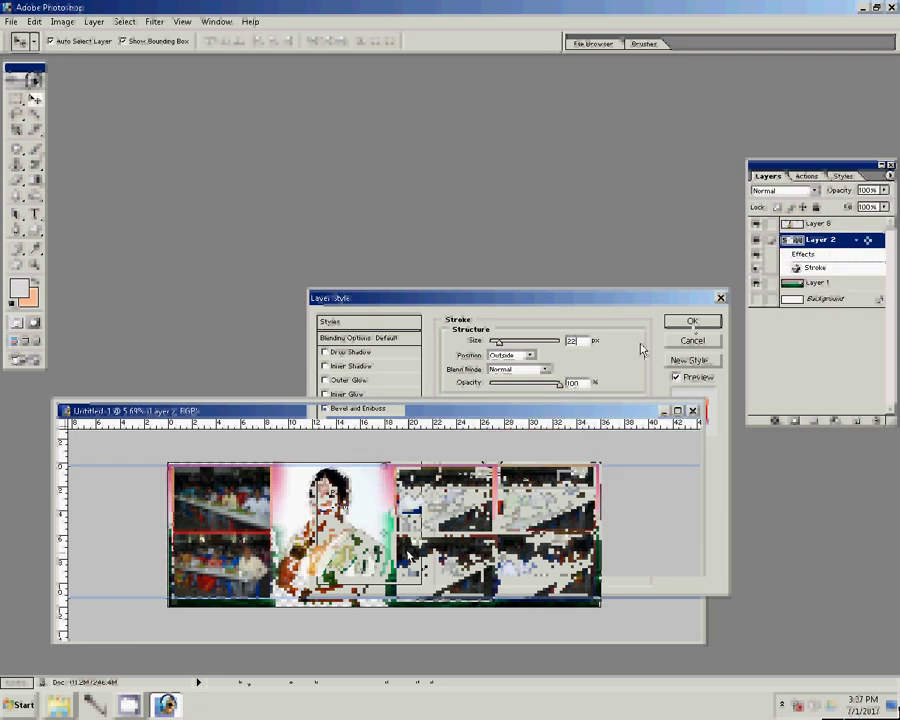
Save the album page as Photoshop PSD file '175' in the k.1 folder.
key(ctrl+s)
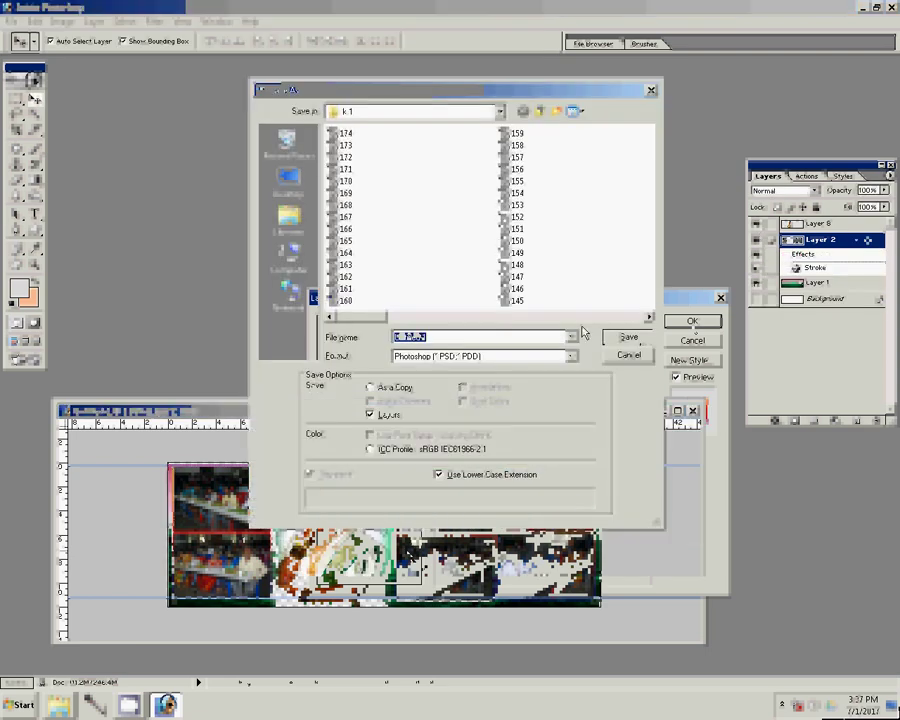
text(17)
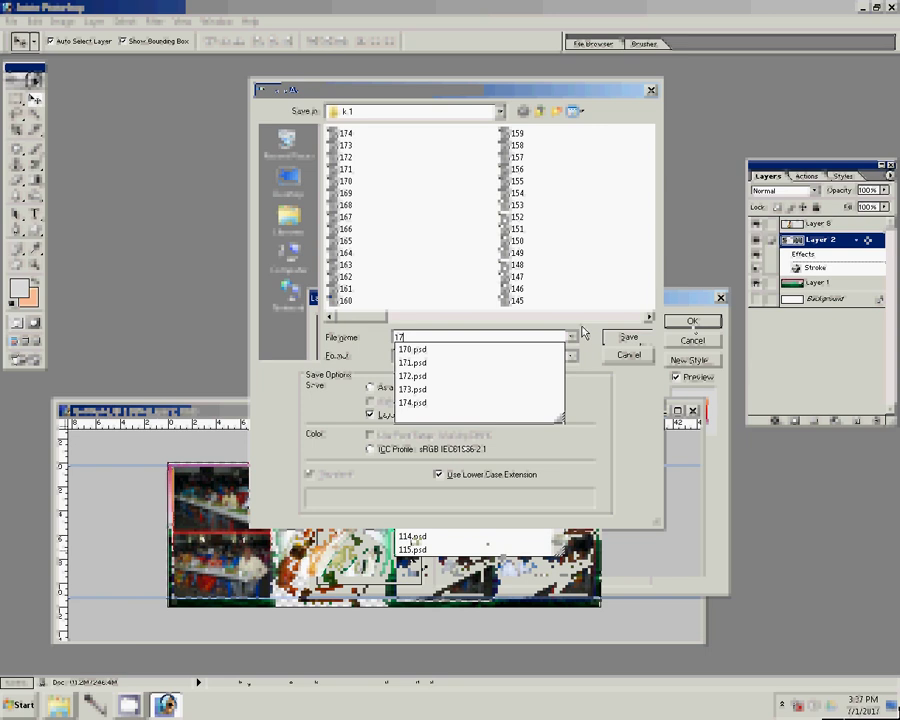
text(5)
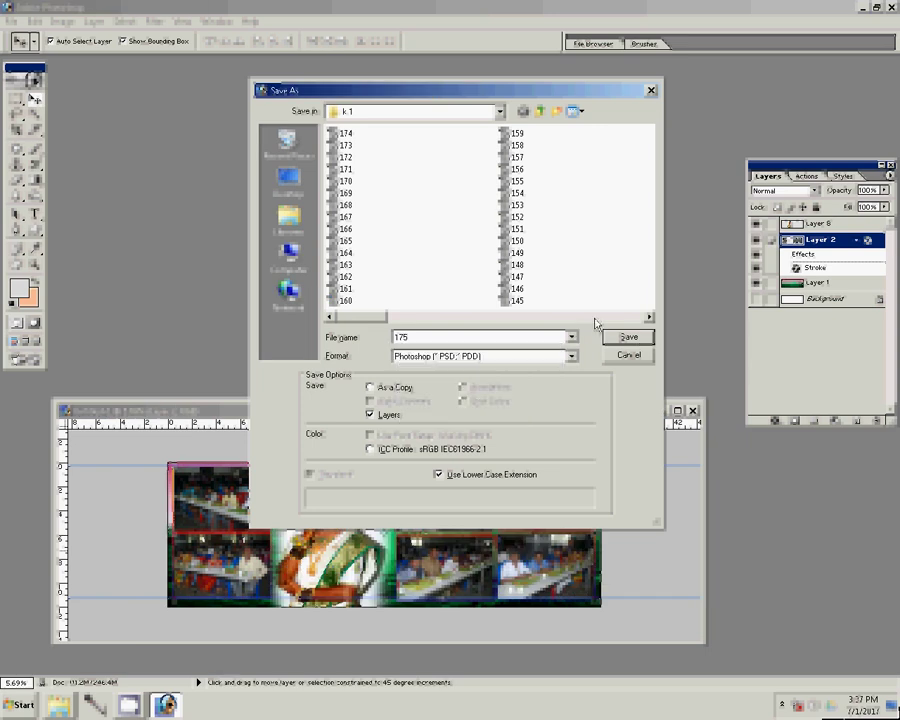
key(Return)
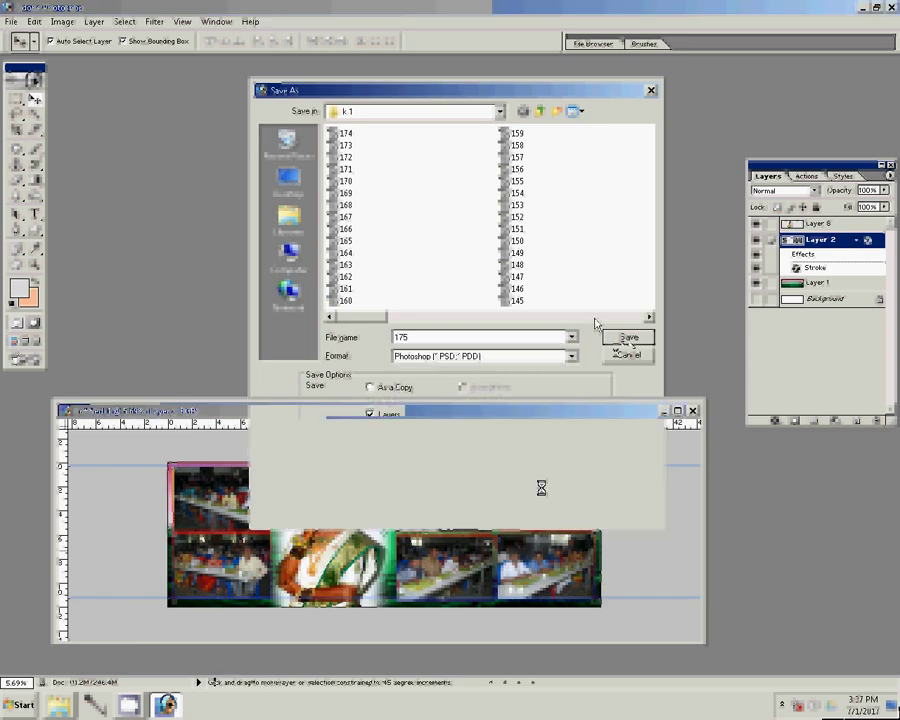